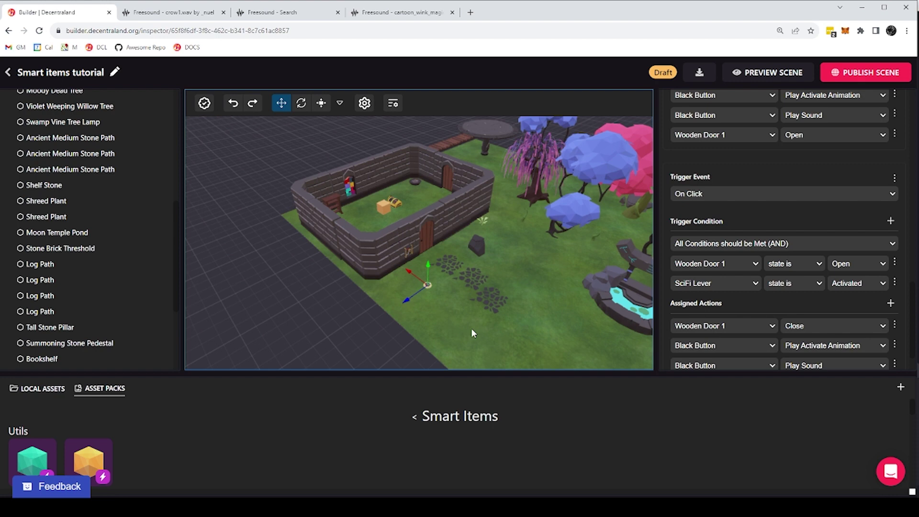
Select the Shelf Stone so the inspector shows its position 14.81, 0, 22 and rotation 75
left_click(472, 329)
left_click(478, 249)
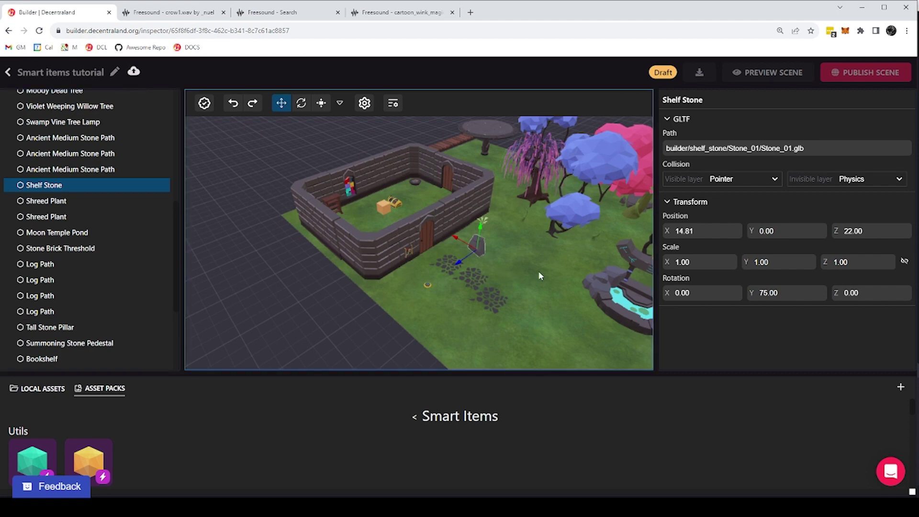
Browse the local assets and the Smart Items pack, then return to the full asset pack list
left_click(42, 389)
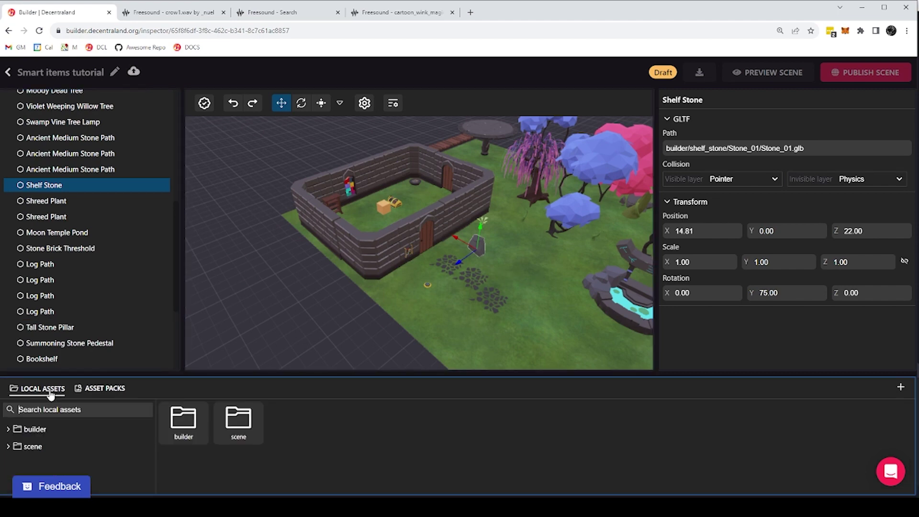
left_click(100, 389)
scroll(220, 431, "down", 1)
left_click(256, 453)
scroll(232, 423, "down", 6)
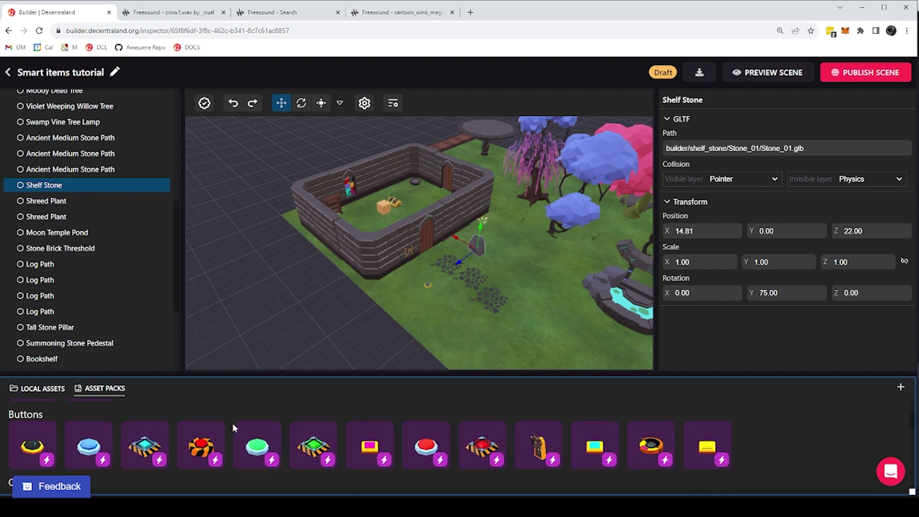
scroll(283, 441, "down", 1)
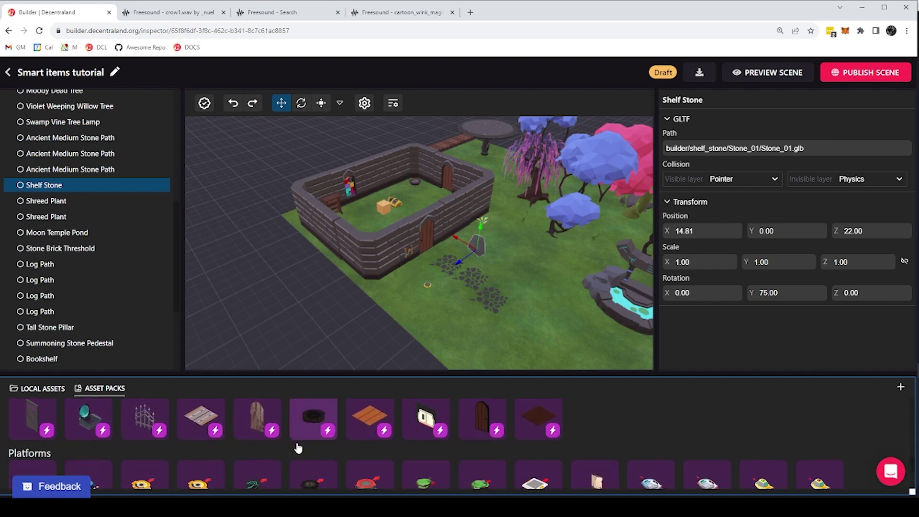
scroll(281, 443, "down", 2)
scroll(283, 446, "up", 4)
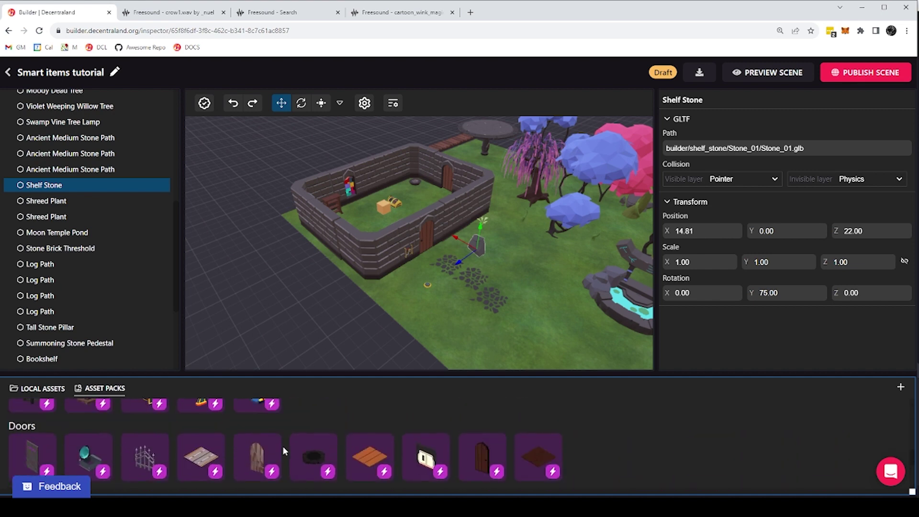
scroll(311, 440, "up", 3)
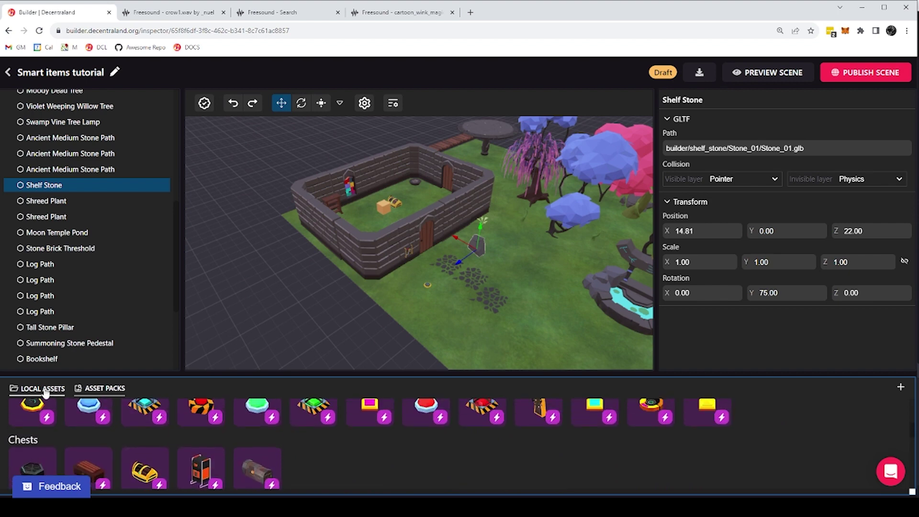
scroll(216, 441, "up", 3)
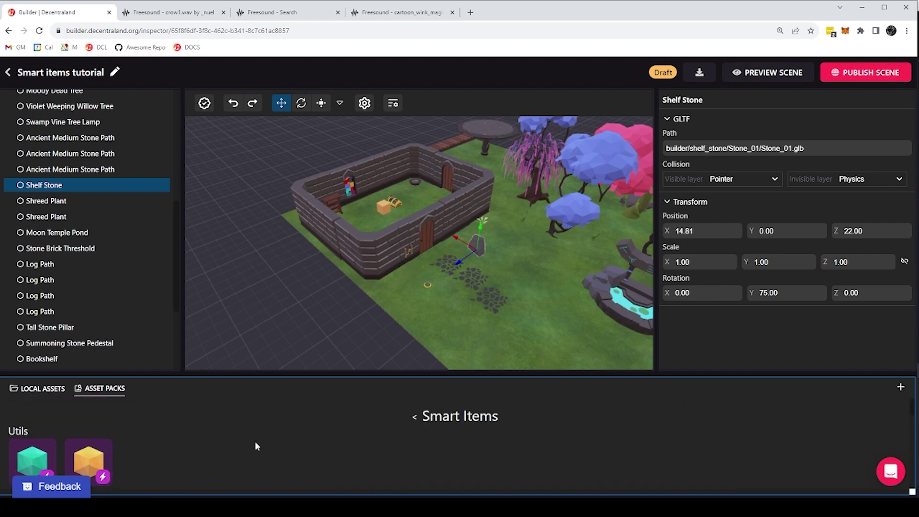
left_click(415, 420)
Enlarge the asset panel and place a Fantasy Decorations Blue Crystal on the grass by the trees
scroll(297, 426, "down", 1)
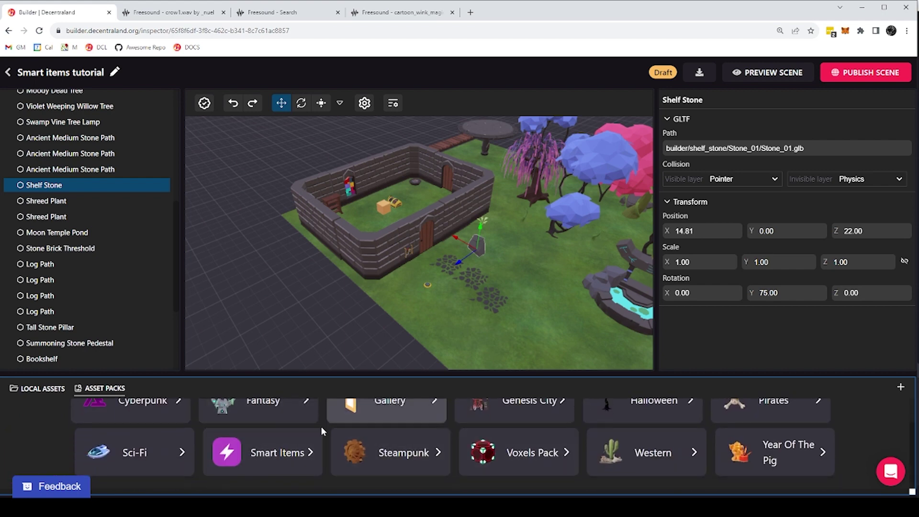
left_click_drag(449, 377, 448, 343)
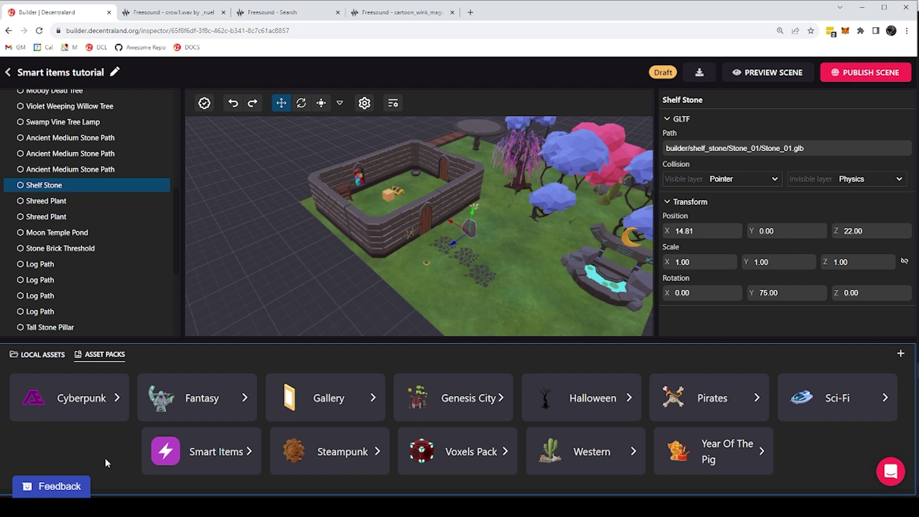
left_click(233, 406)
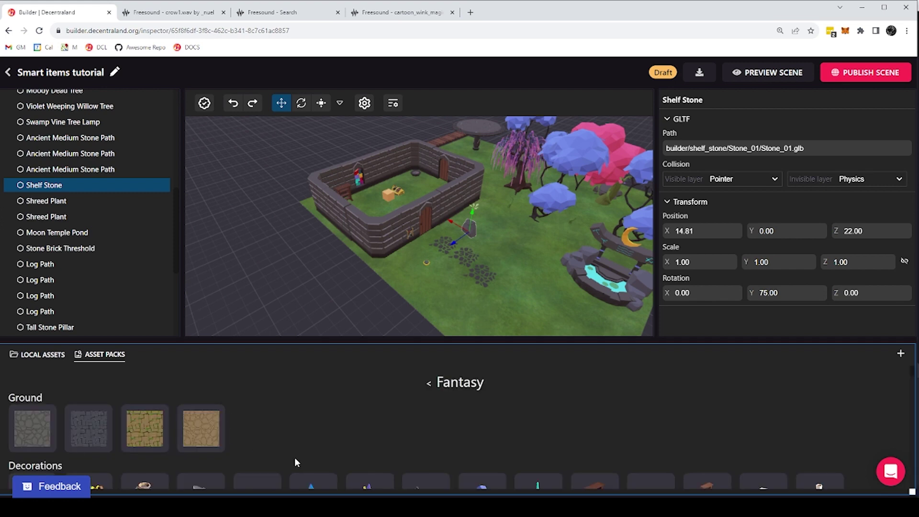
scroll(294, 458, "down", 2)
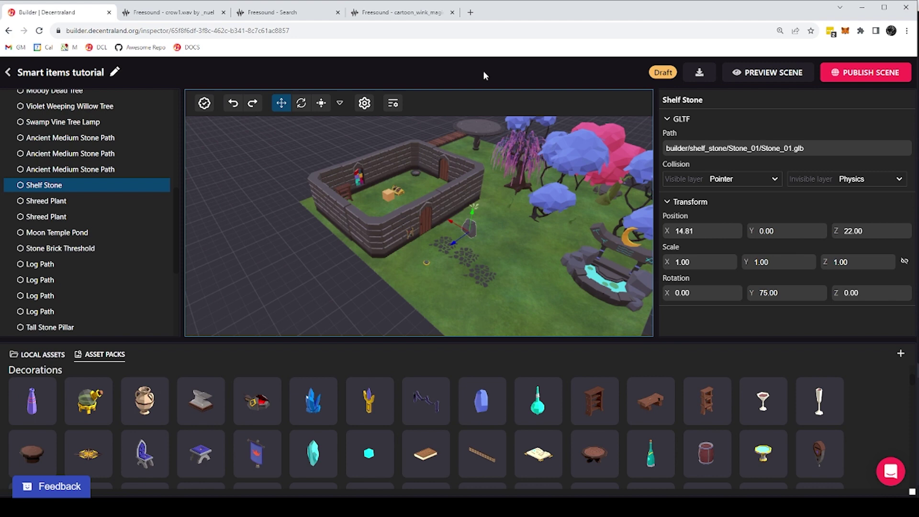
scroll(207, 129, "up", 3)
right_click_drag(207, 129, 343, 255)
left_click_drag(312, 404, 282, 249)
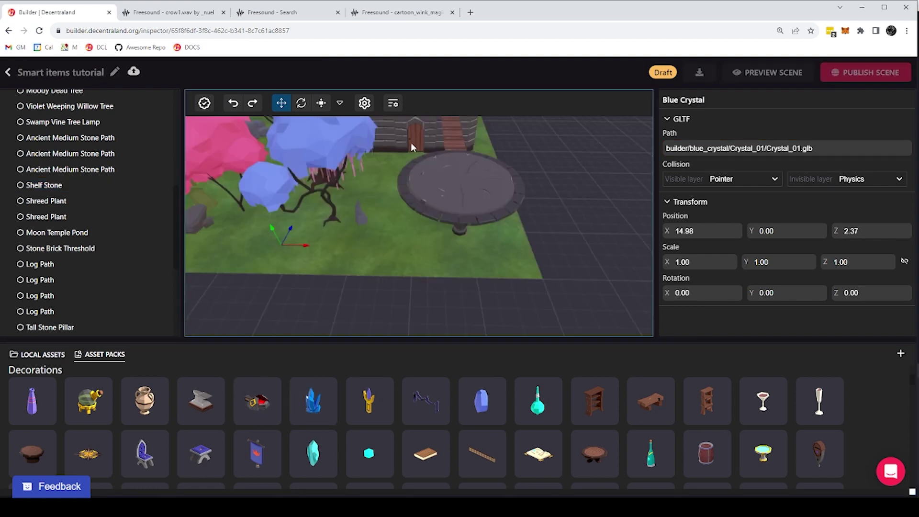
Select Wooden Door 2 and collapse its Action section to reveal its trigger events
left_click(411, 146)
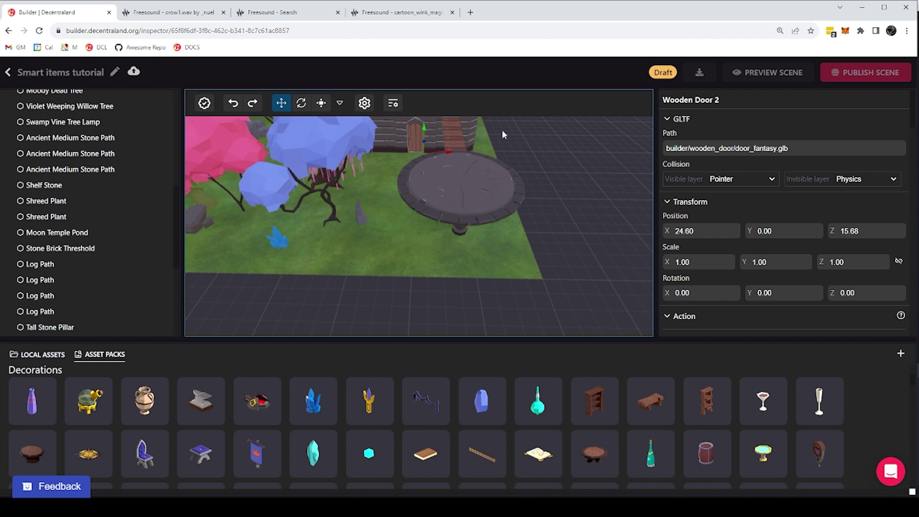
scroll(731, 230, "down", 3)
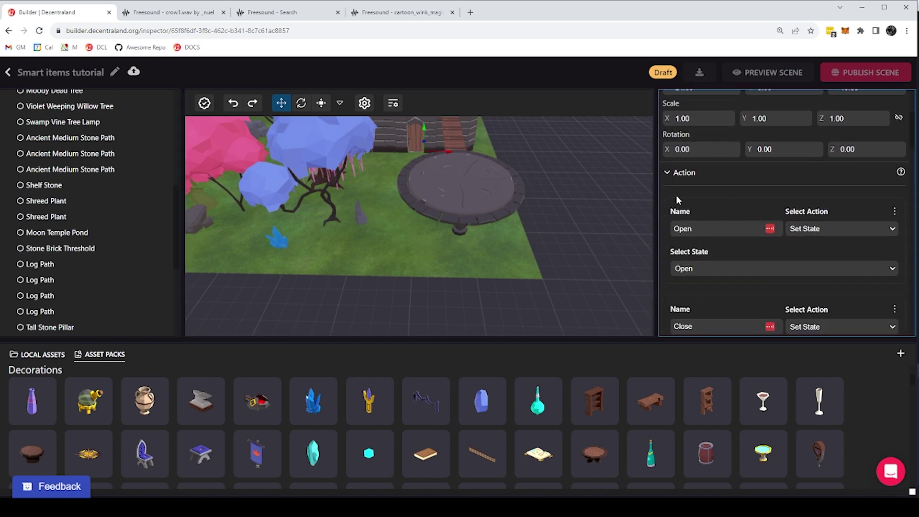
left_click(675, 173)
scroll(670, 184, "down", 1)
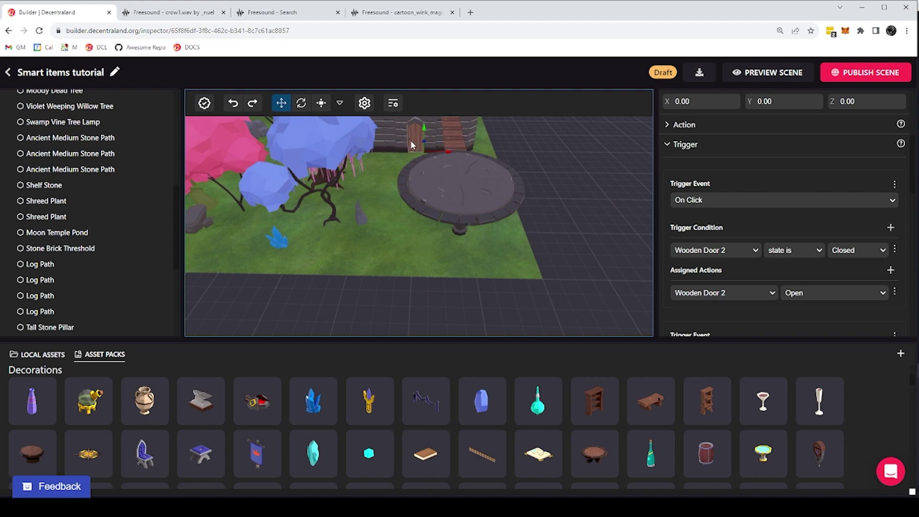
scroll(717, 200, "down", 1)
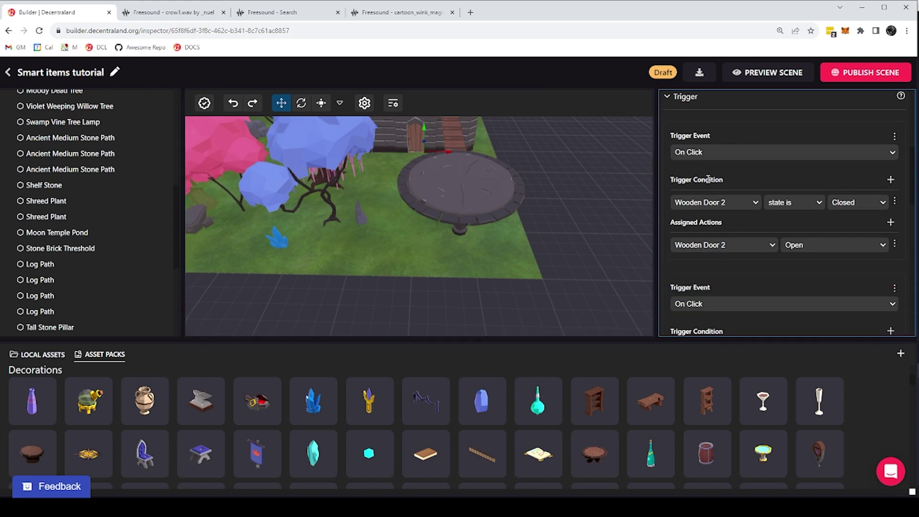
scroll(704, 197, "up", 1)
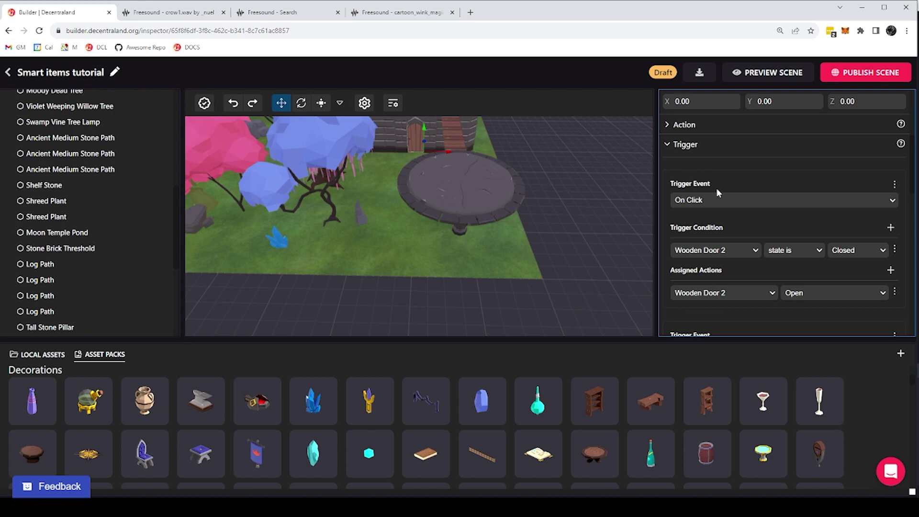
scroll(713, 187, "down", 1)
scroll(709, 182, "down", 1)
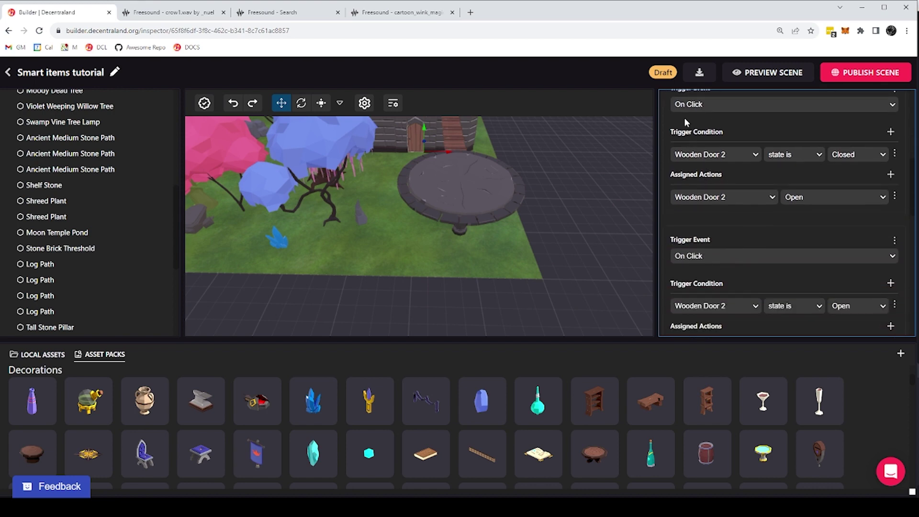
scroll(694, 139, "up", 1)
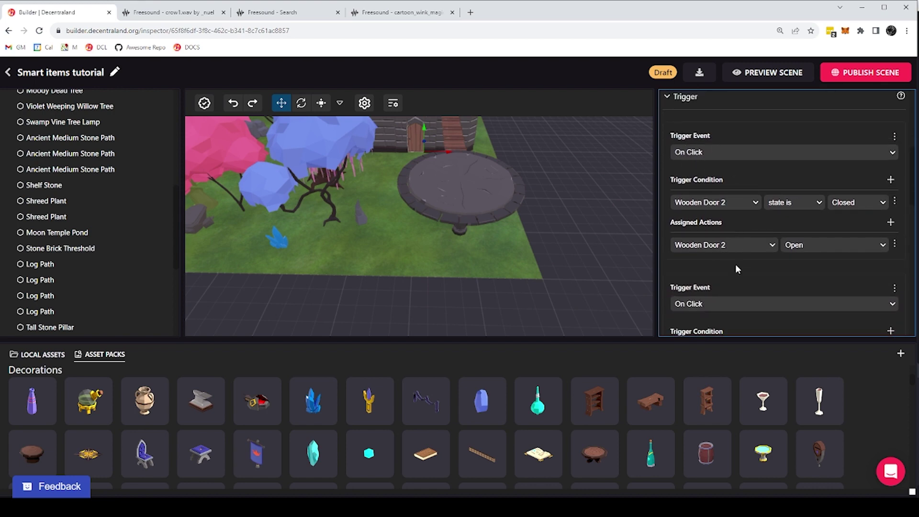
Remove both On Click trigger events, leaving only the On State Change trigger
left_click(894, 136)
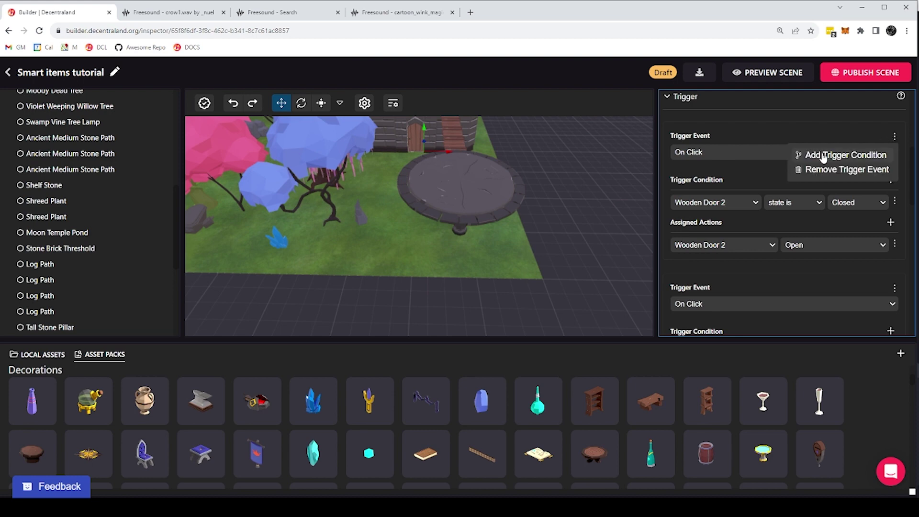
left_click(821, 170)
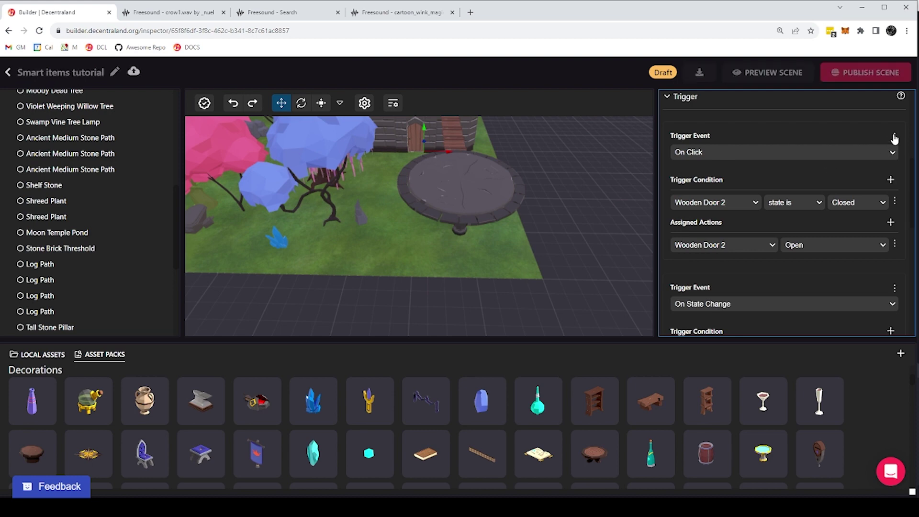
left_click(894, 137)
left_click(831, 170)
scroll(692, 135, "down", 1)
scroll(700, 114, "up", 1)
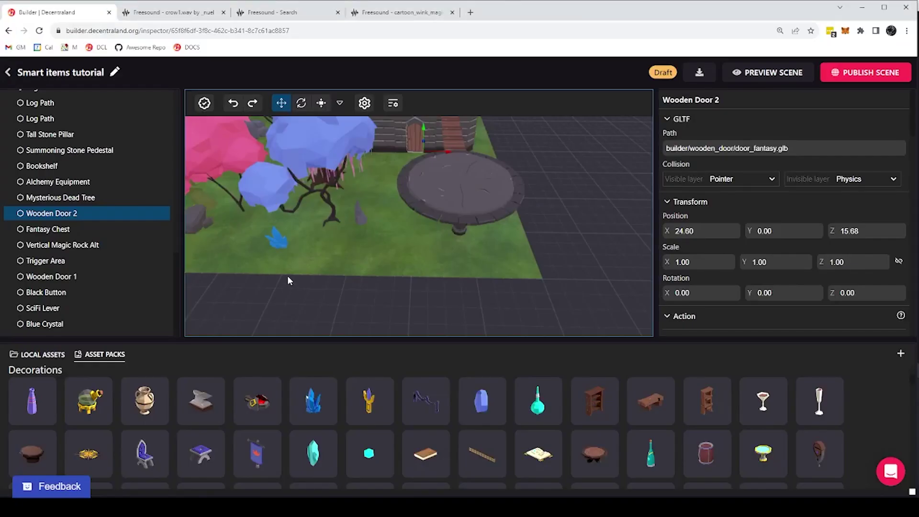
Select the Blue Crystal and bring up its Add component submenu from the entity list
left_click(279, 247)
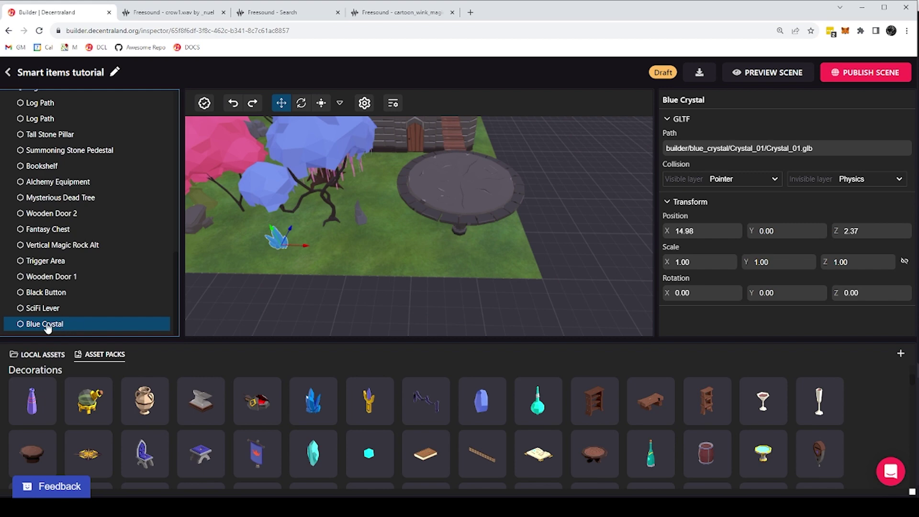
right_click(48, 327)
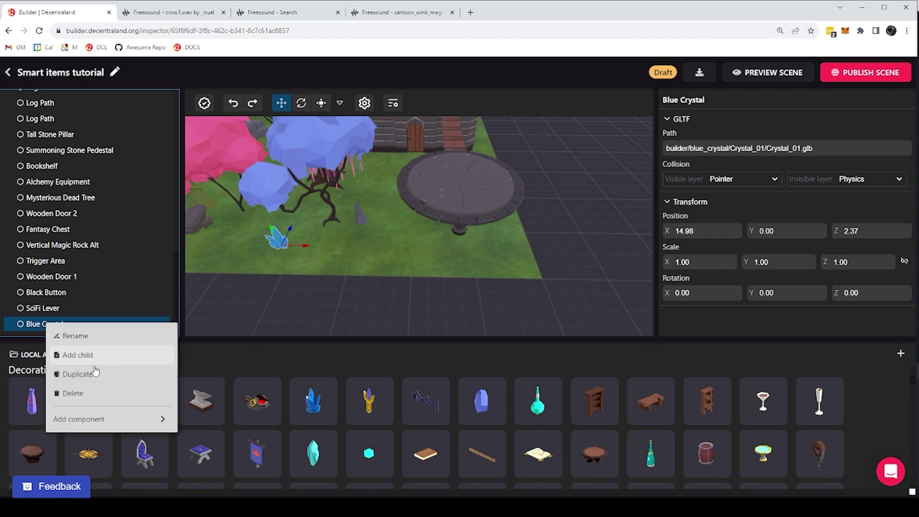
mouse_move(81, 422)
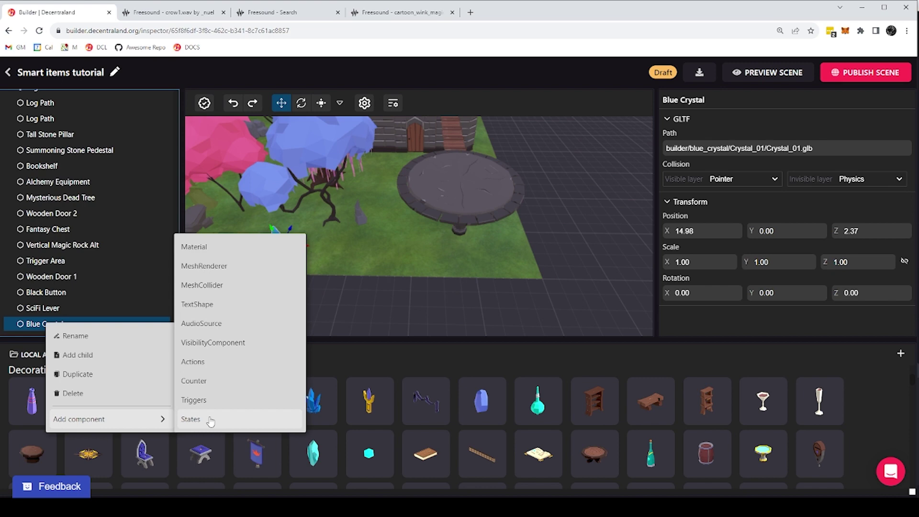
Add an Actions component to the Blue Crystal with a new action named Pick up
left_click(207, 367)
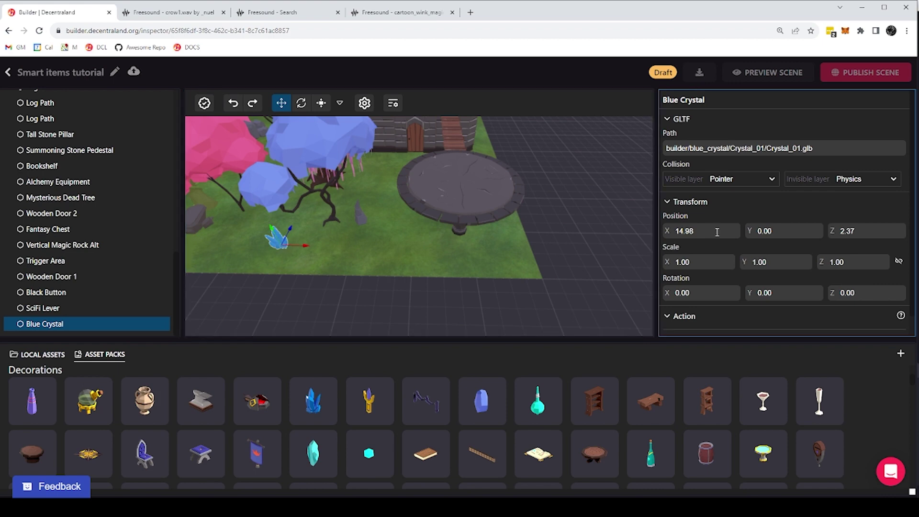
left_click(759, 324)
scroll(747, 301, "down", 1)
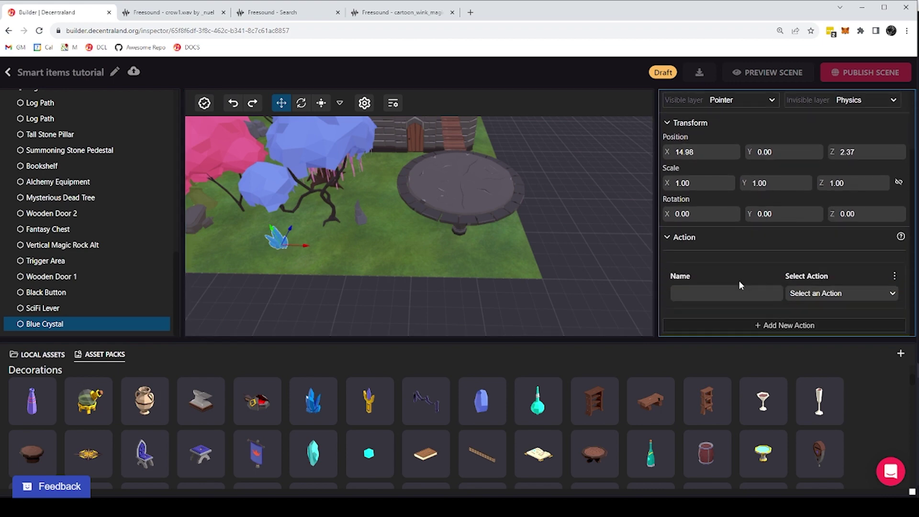
left_click(705, 292)
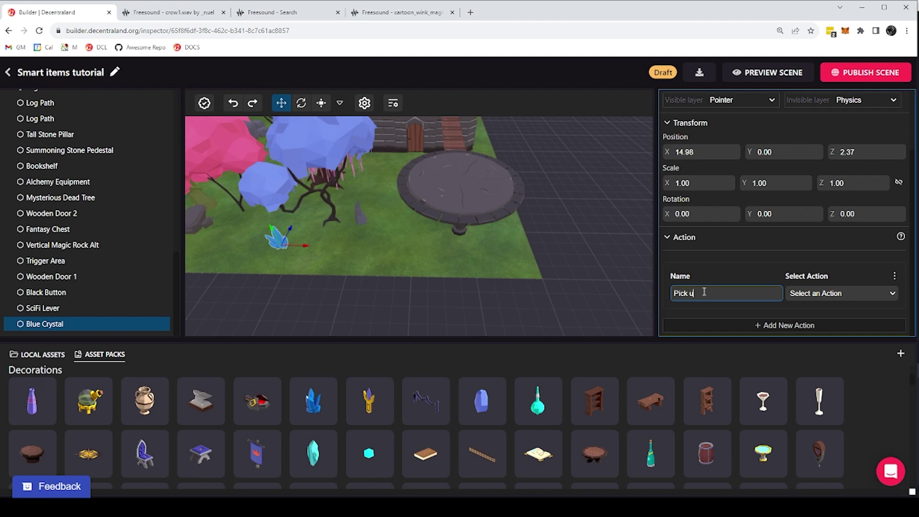
Set Pick up to Set Visibility with Invisible visibility and a Disabled physics collider
left_click(839, 293)
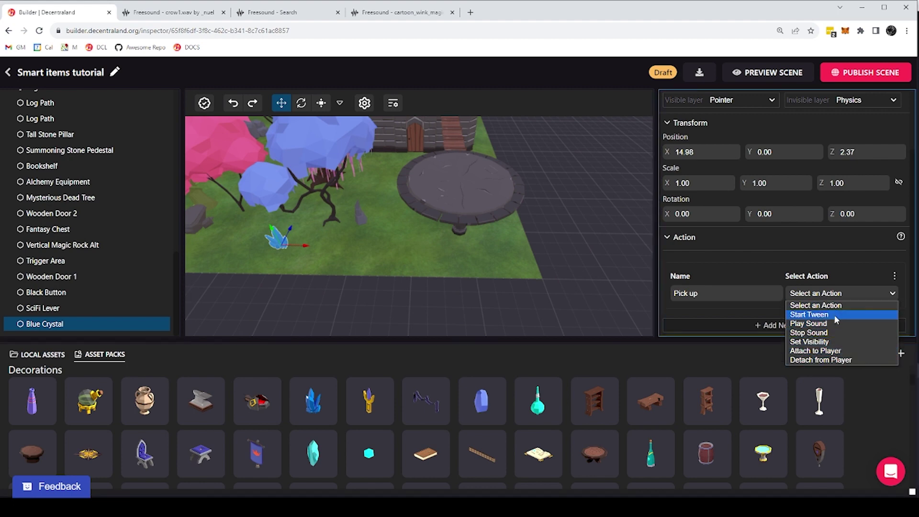
left_click(810, 341)
scroll(742, 290, "down", 1)
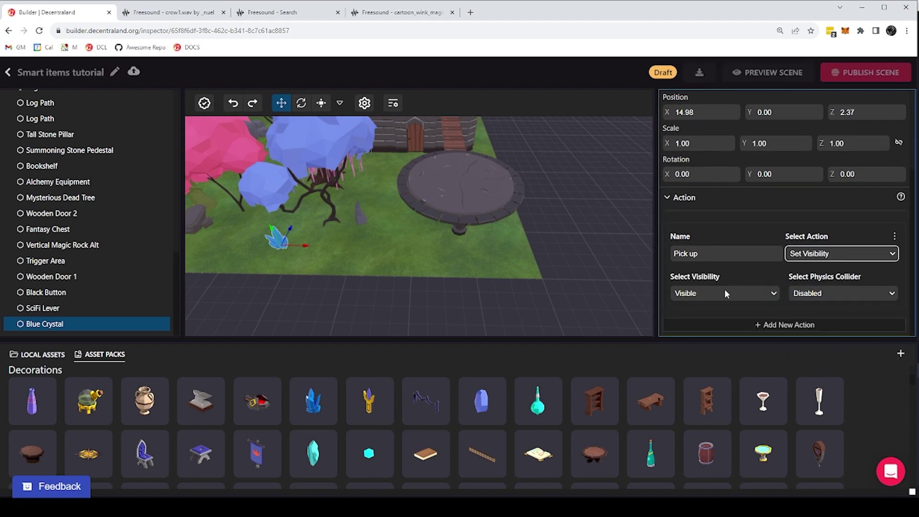
left_click(724, 291)
left_click(705, 314)
left_click(809, 293)
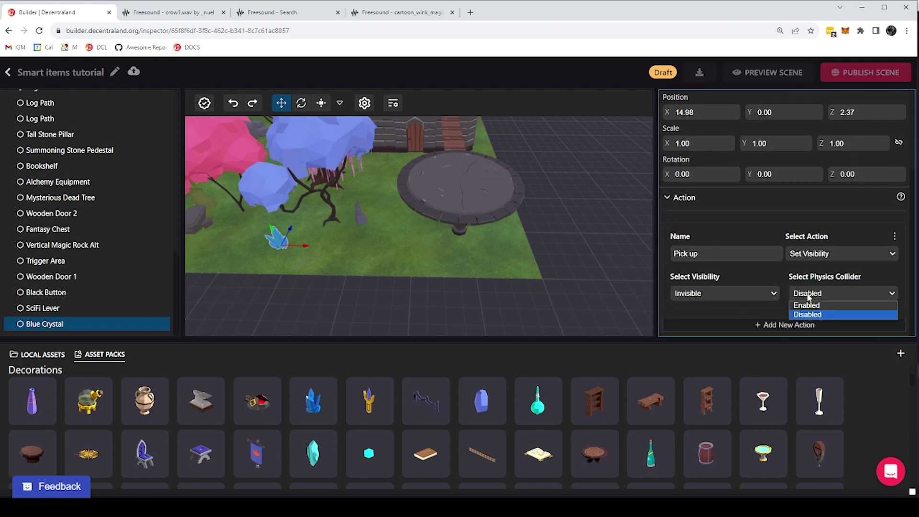
left_click(809, 314)
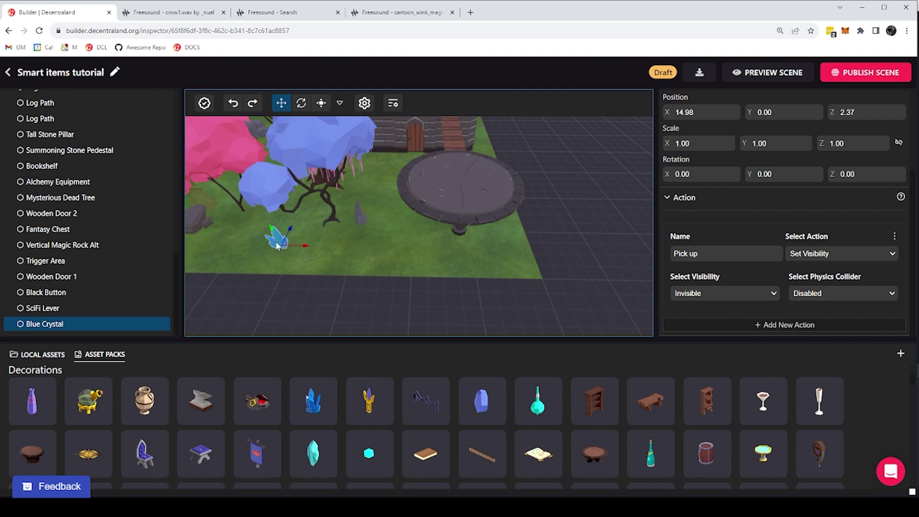
Add a second crystal action named 'Playing Sound' using the Play Sound action type
left_click(776, 325)
scroll(768, 288, "down", 2)
left_click(769, 293)
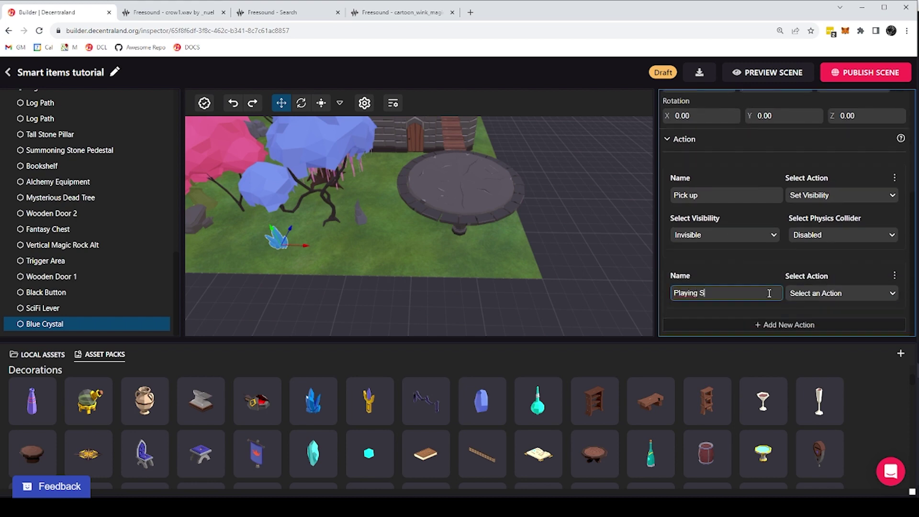
type("Playing Sound")
left_click(805, 293)
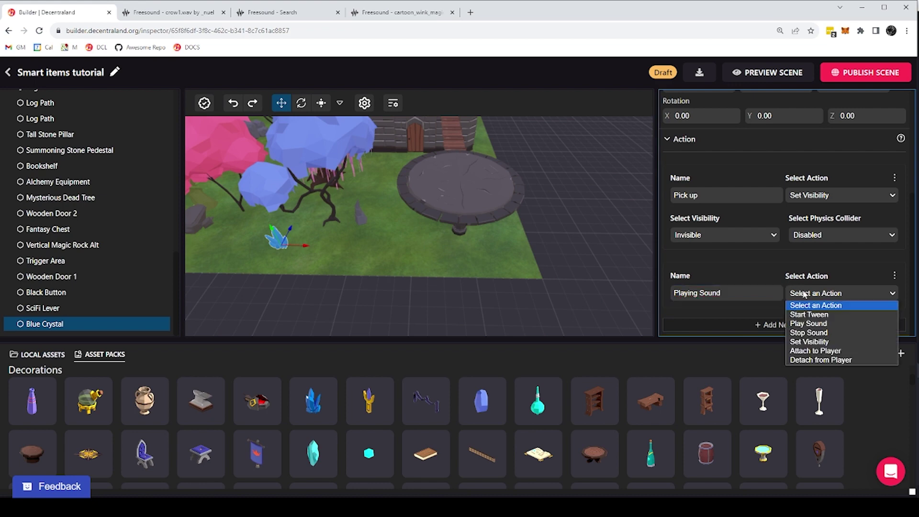
left_click(807, 324)
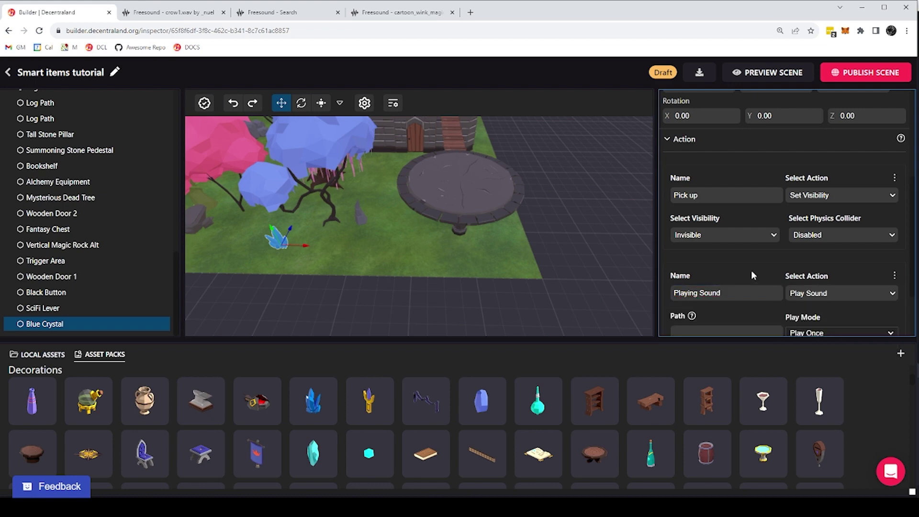
scroll(751, 270, "down", 3)
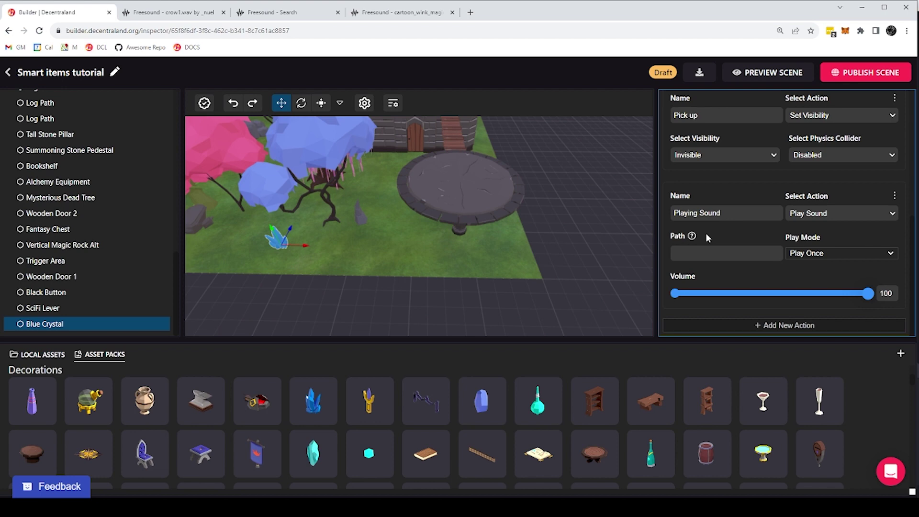
Play the cartoon_wink_magic_sparkle.wav preview on Freesound three times
left_click(385, 12)
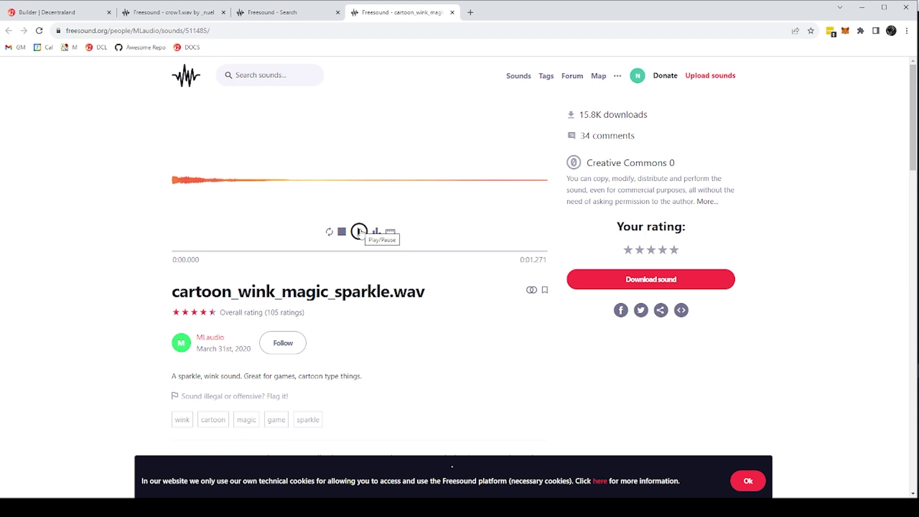
left_click(359, 235)
left_click(359, 234)
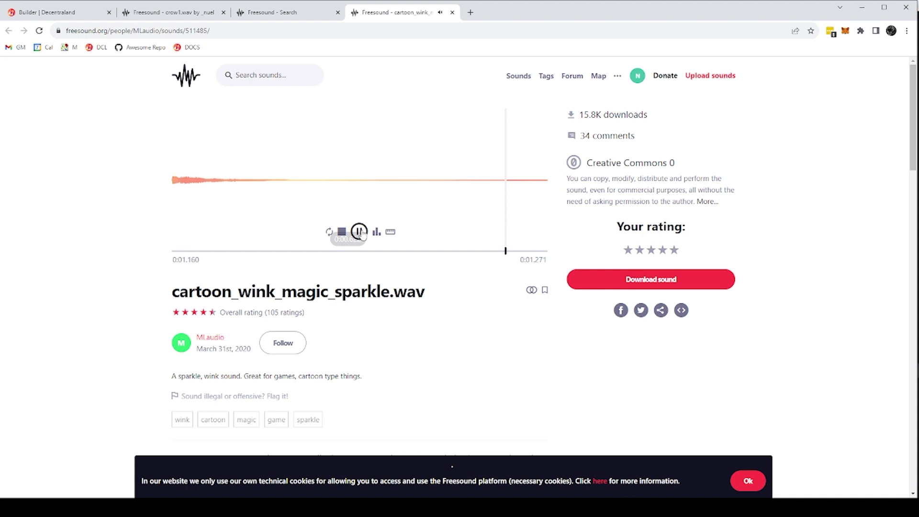
left_click(360, 233)
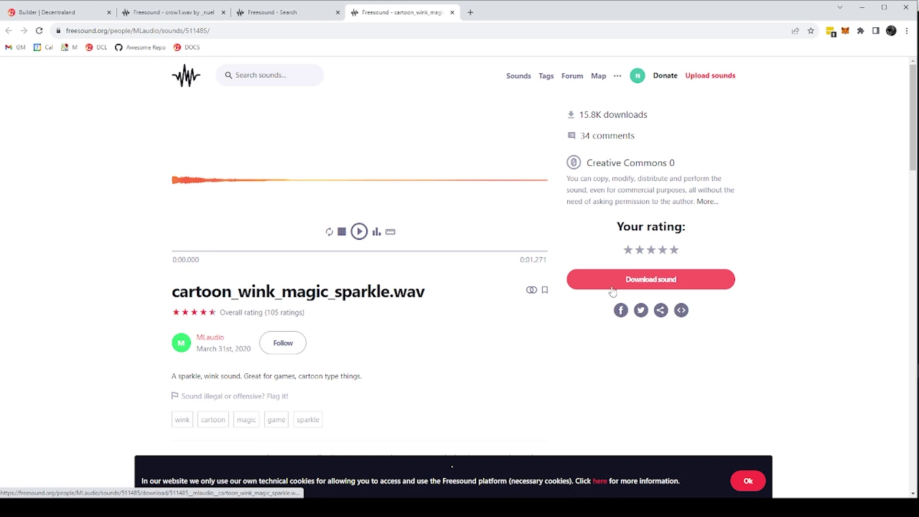
Save cartoon_wink_magic_sparkle.wav into Downloads and return to the Builder browser window
left_click(630, 283)
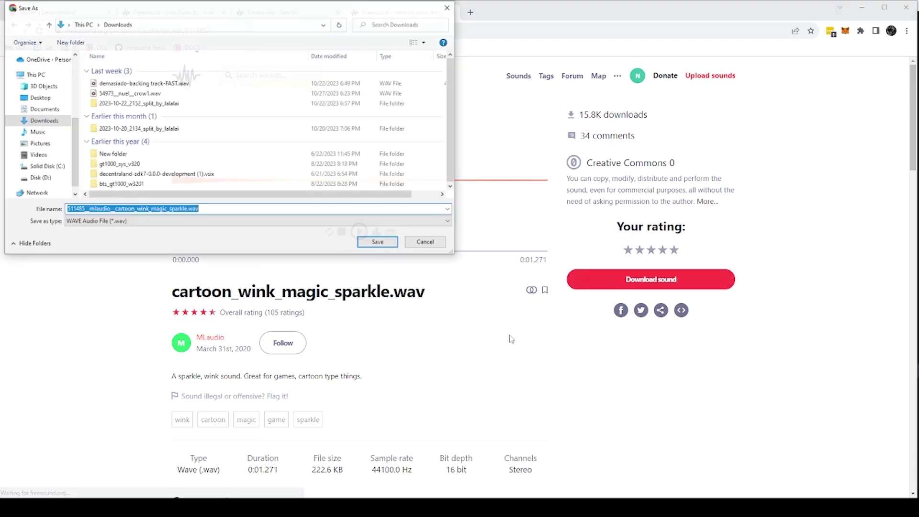
left_click(379, 242)
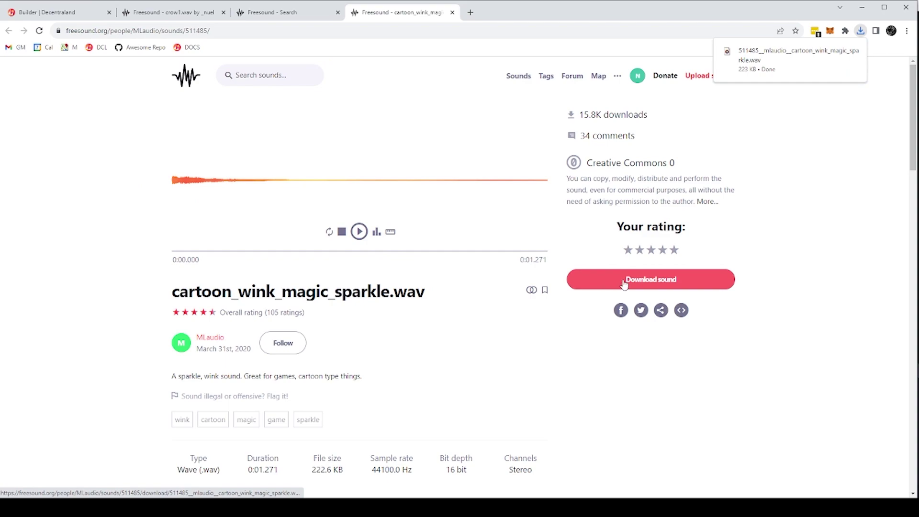
key("alt+Tab")
key("alt+Tab")
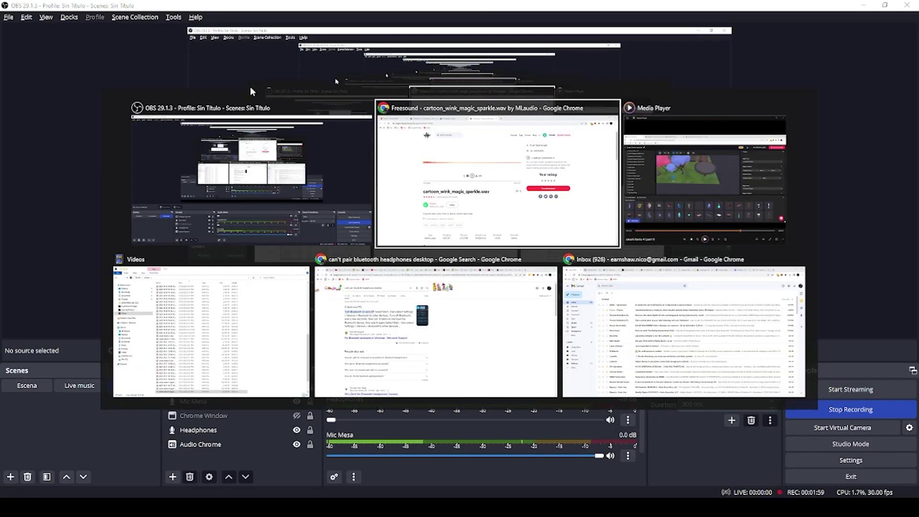
key("alt+Tab")
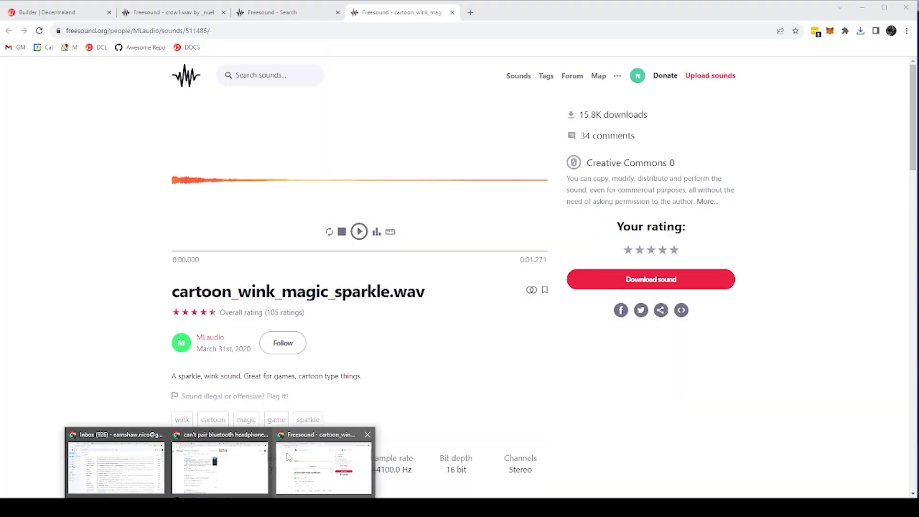
left_click(289, 456)
Import cartoon_wink_magic_sparkle.wav from Downloads into the project's Local Assets
left_click(58, 13)
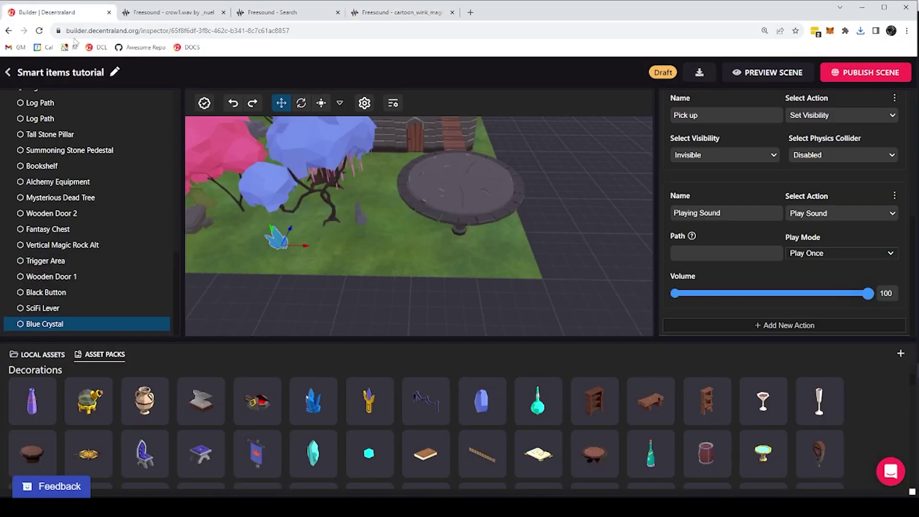
left_click(46, 355)
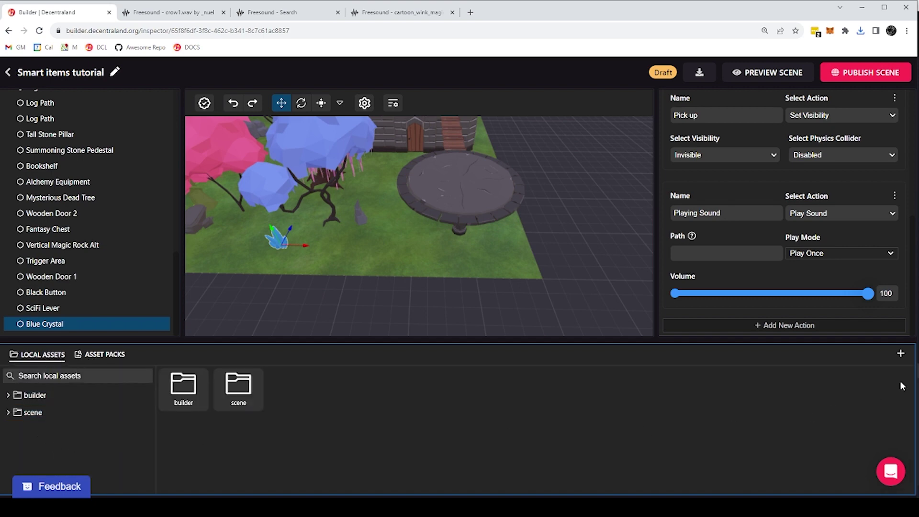
left_click(901, 356)
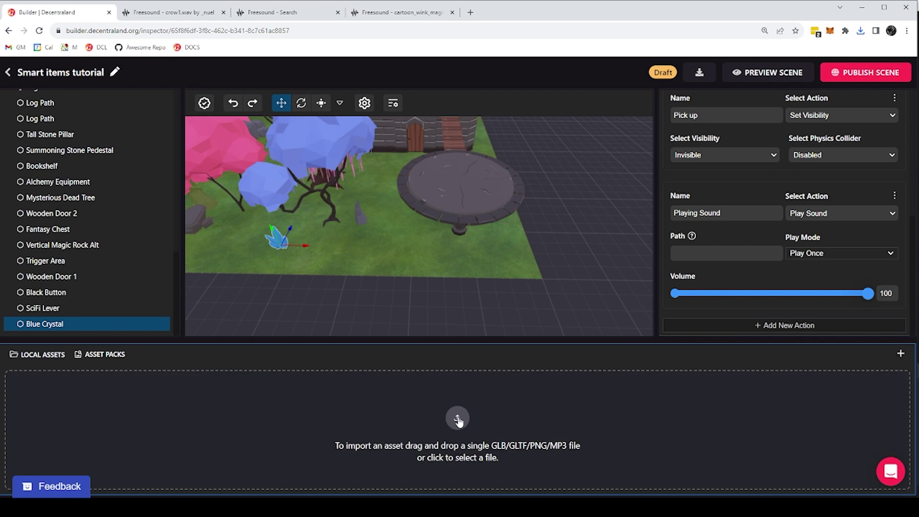
left_click(458, 420)
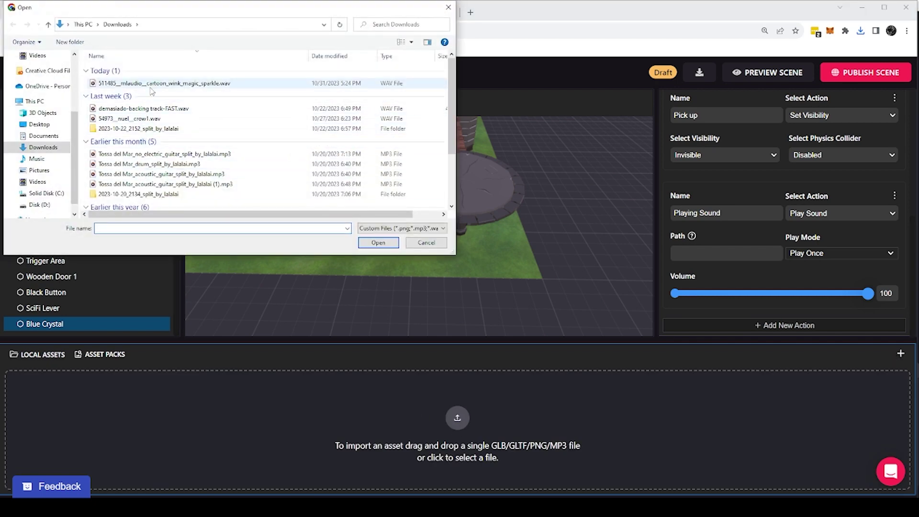
double_click(164, 84)
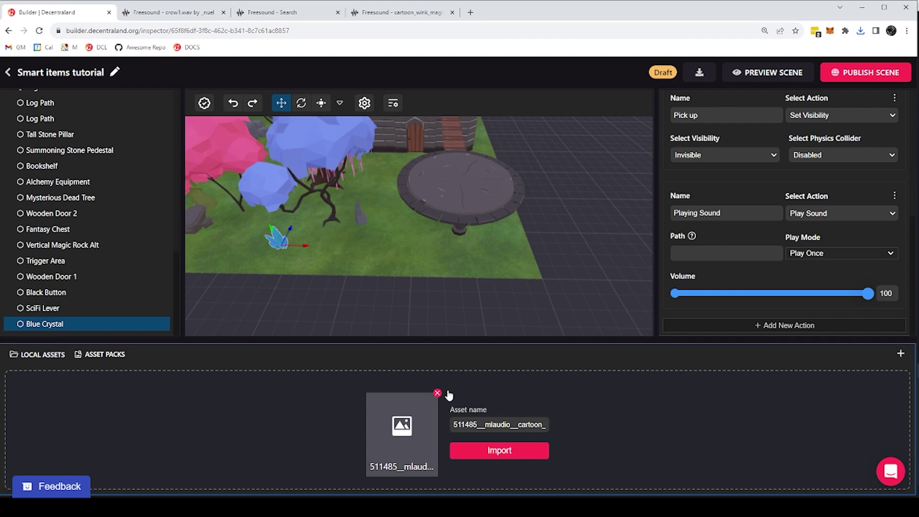
left_click(492, 451)
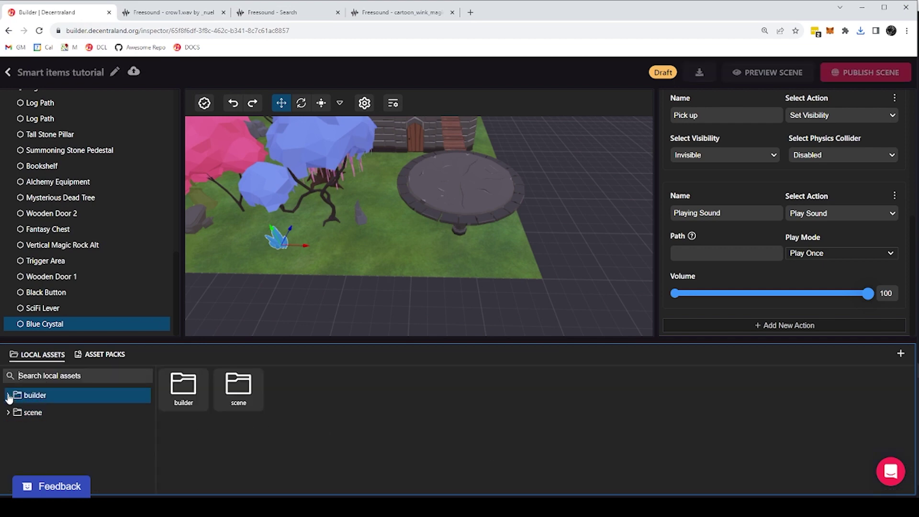
Drag the sparkle WAV from the scene folder into the Playing Sound action's Path field
left_click(9, 412)
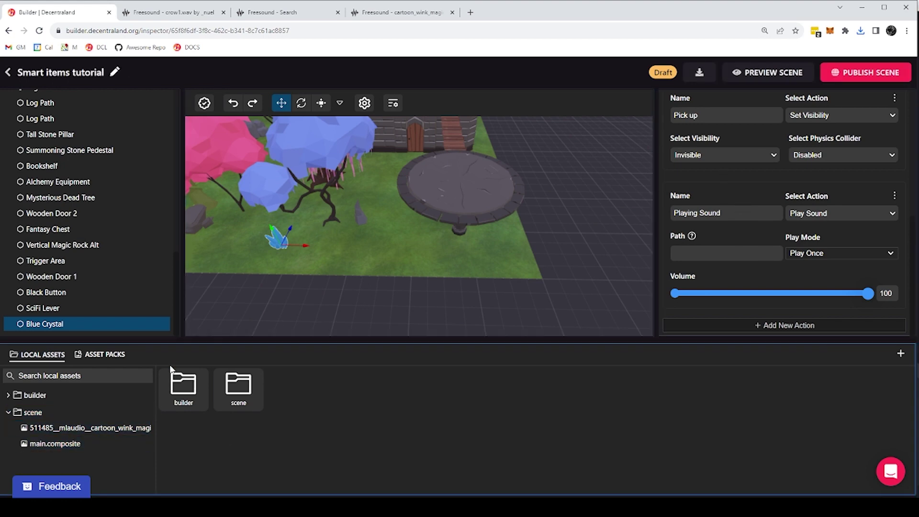
left_click_drag(73, 428, 714, 260)
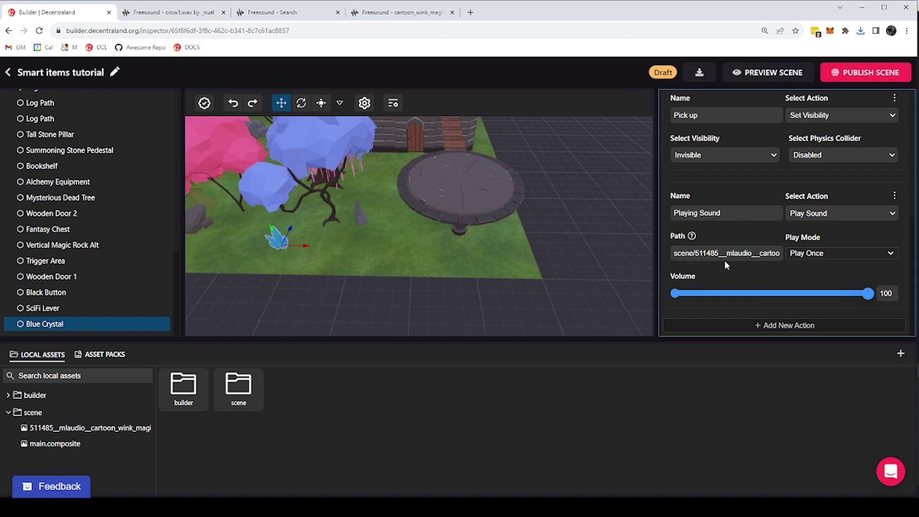
Collapse the Action, Transform and GLTF sections, then add a Triggers component to the Blue Crystal
scroll(701, 217, "up", 3)
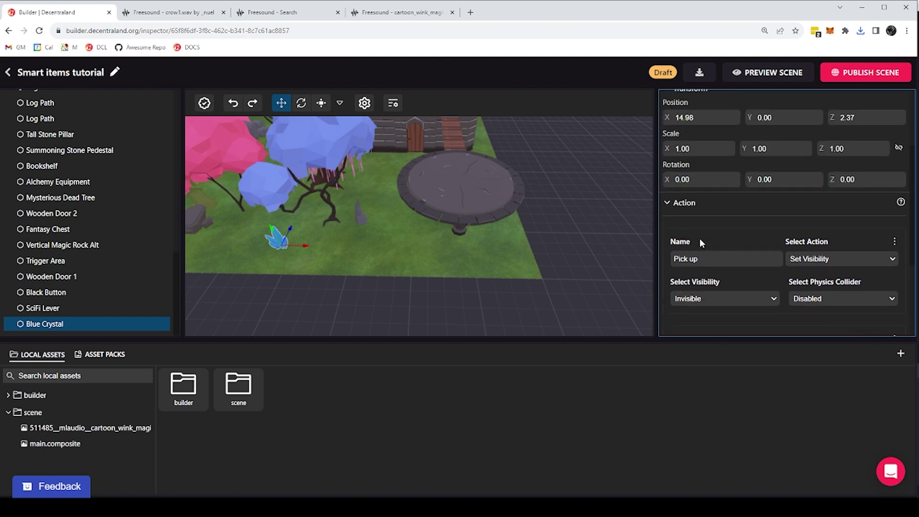
left_click(669, 205)
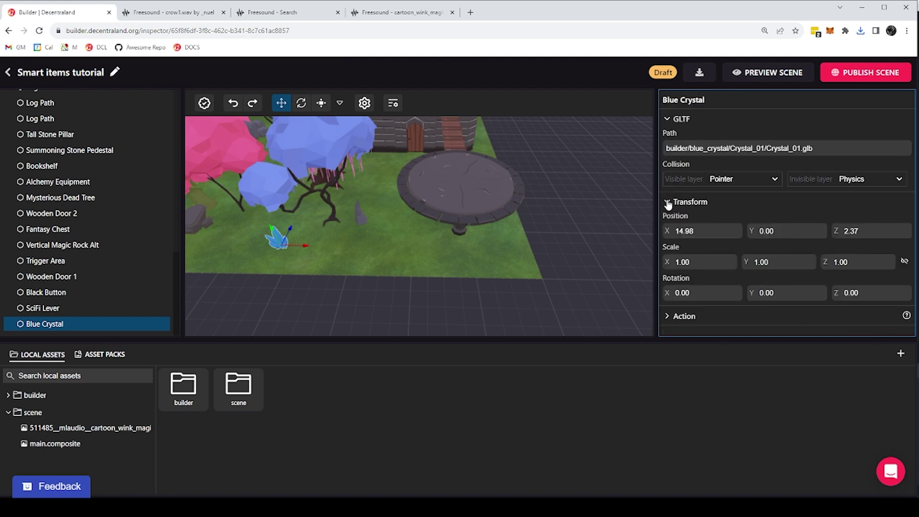
left_click(666, 202)
left_click(668, 119)
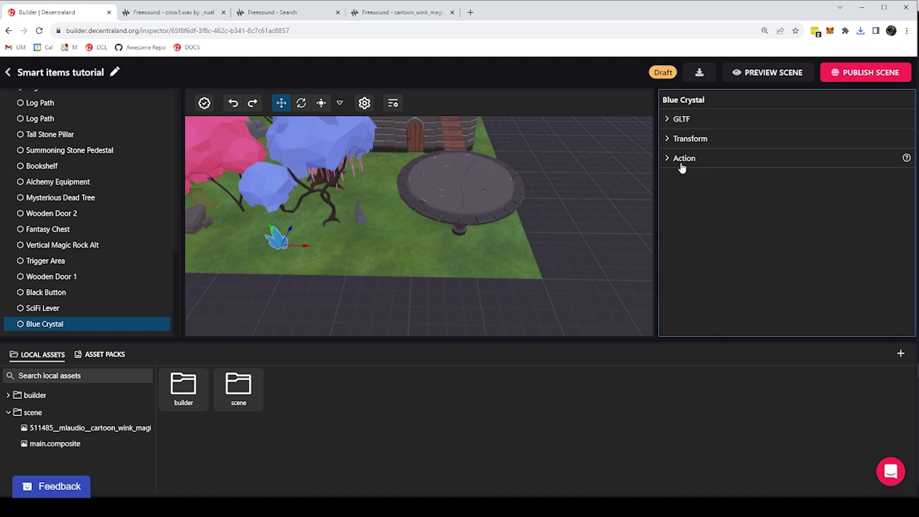
right_click(45, 323)
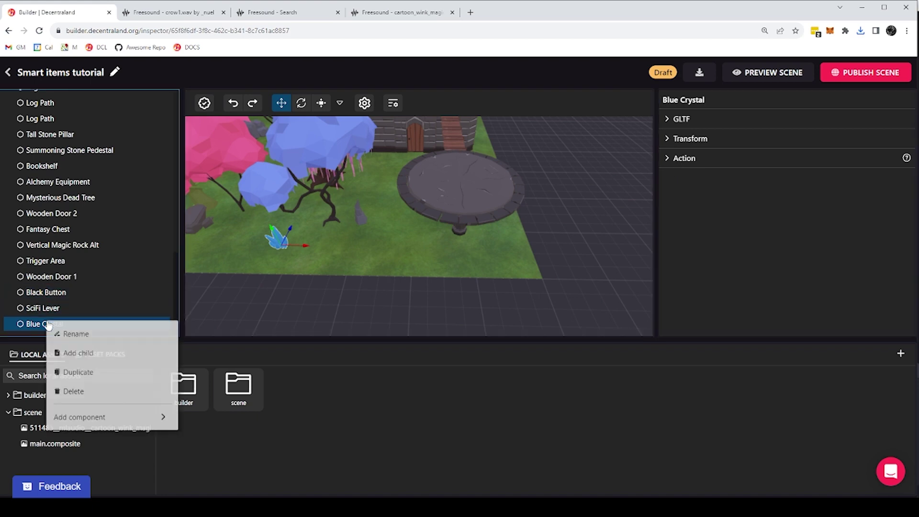
mouse_move(88, 413)
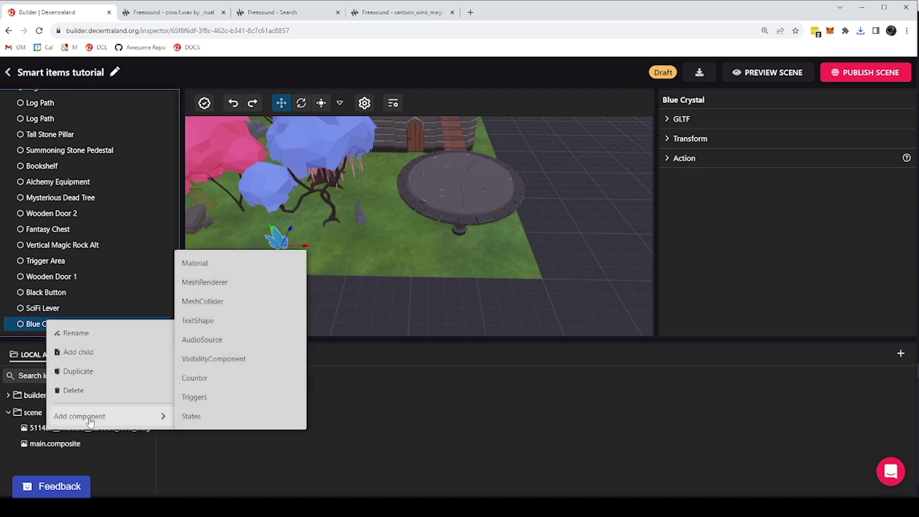
left_click(216, 399)
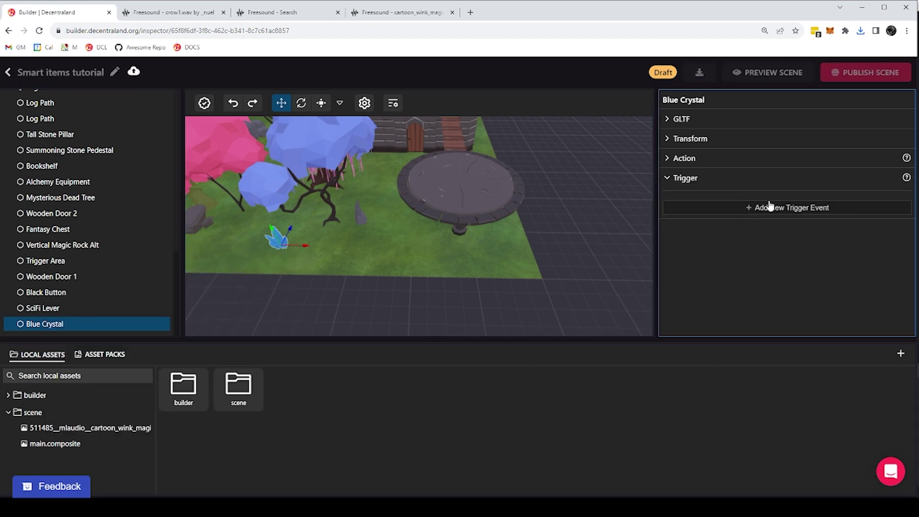
Add an On Click trigger event that runs the Blue Crystal's Pick up action
left_click(785, 208)
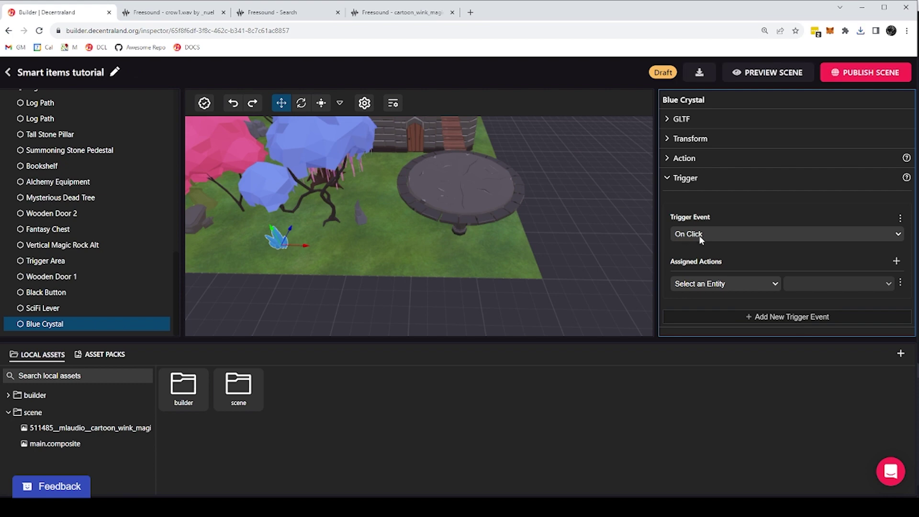
left_click(756, 283)
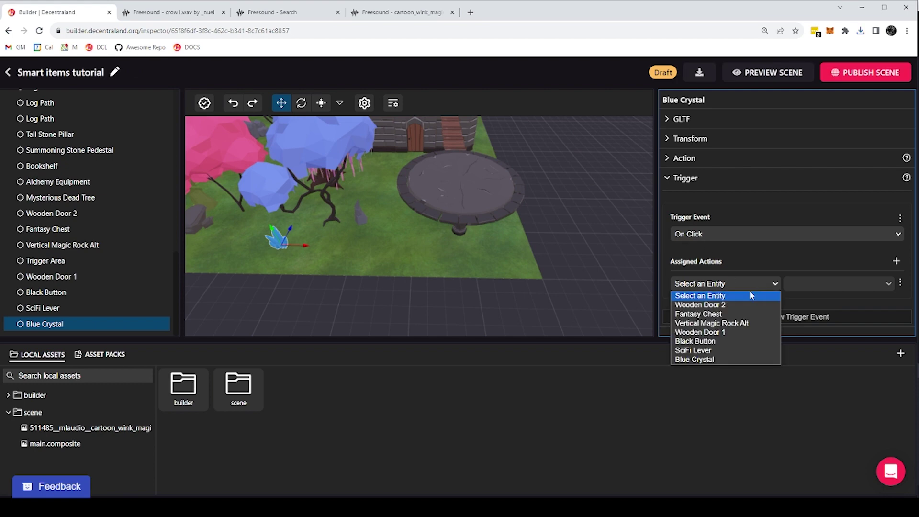
left_click(704, 360)
left_click(818, 283)
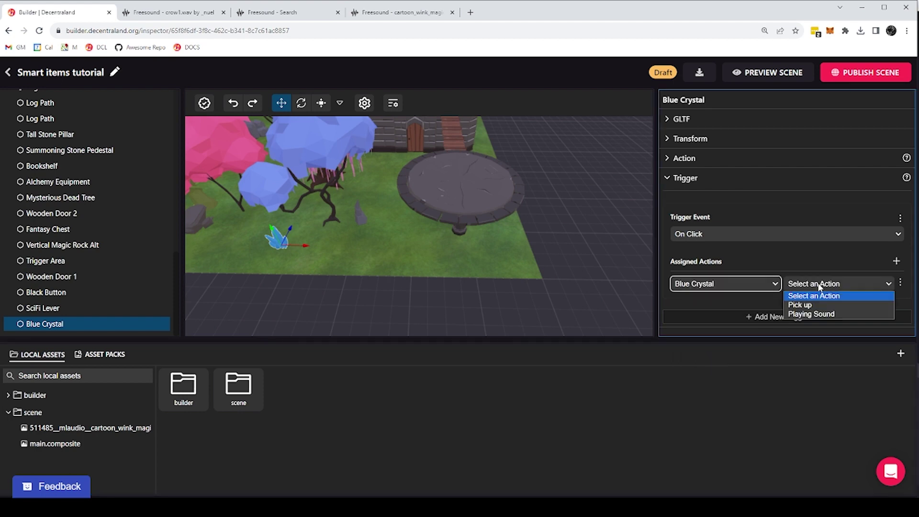
left_click(802, 305)
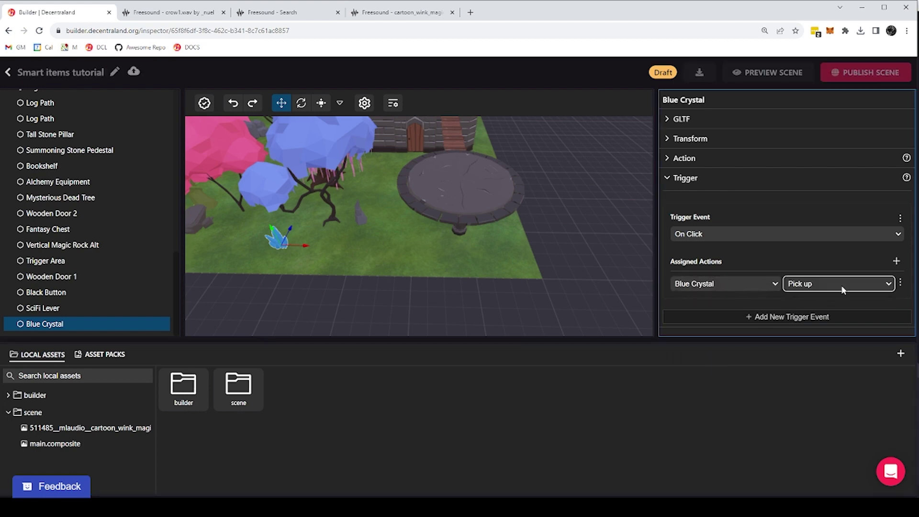
Add a second assigned action: Blue Crystal with Playing Sound
left_click(896, 261)
left_click(723, 304)
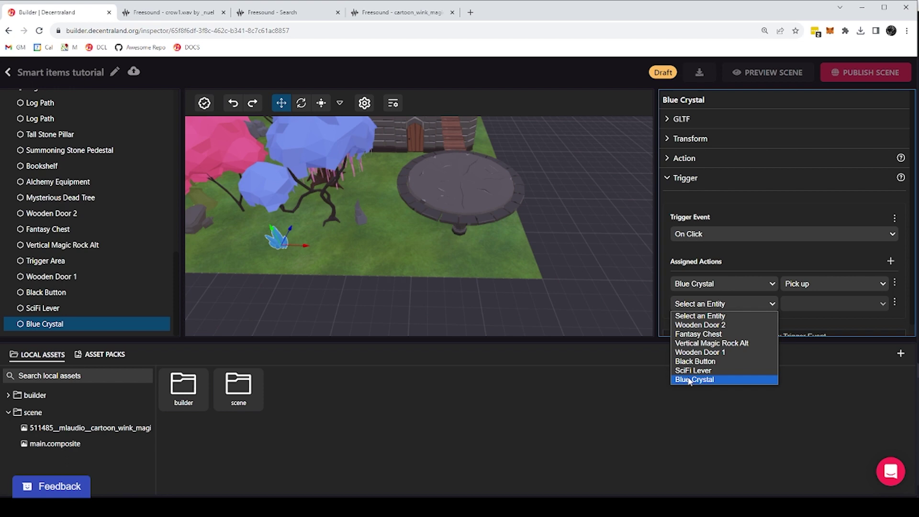
left_click(709, 378)
left_click(809, 304)
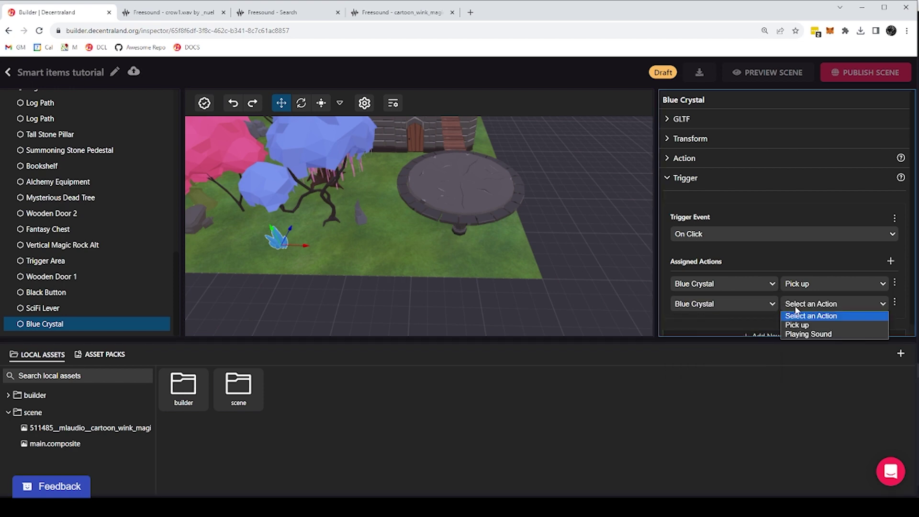
left_click(809, 334)
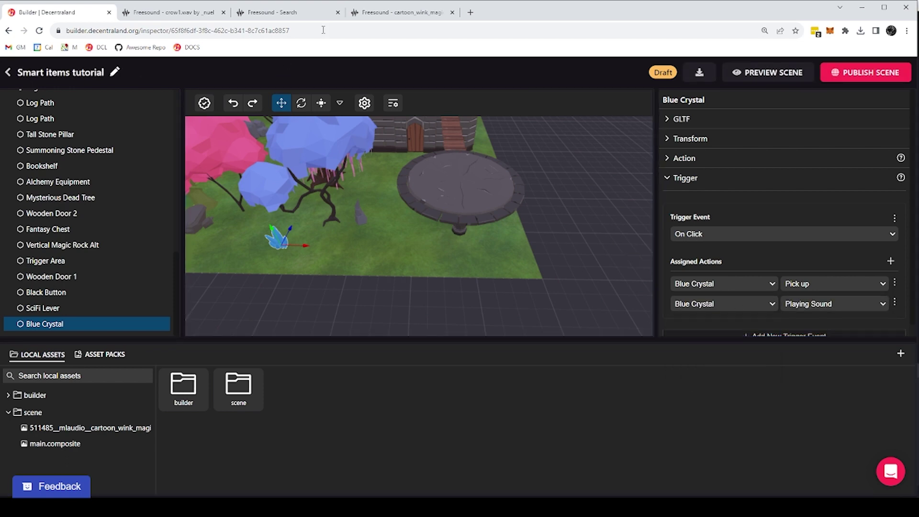
Dismiss the Publish Scene dialog and start the Smart items tutorial preview as a guest
left_click(850, 75)
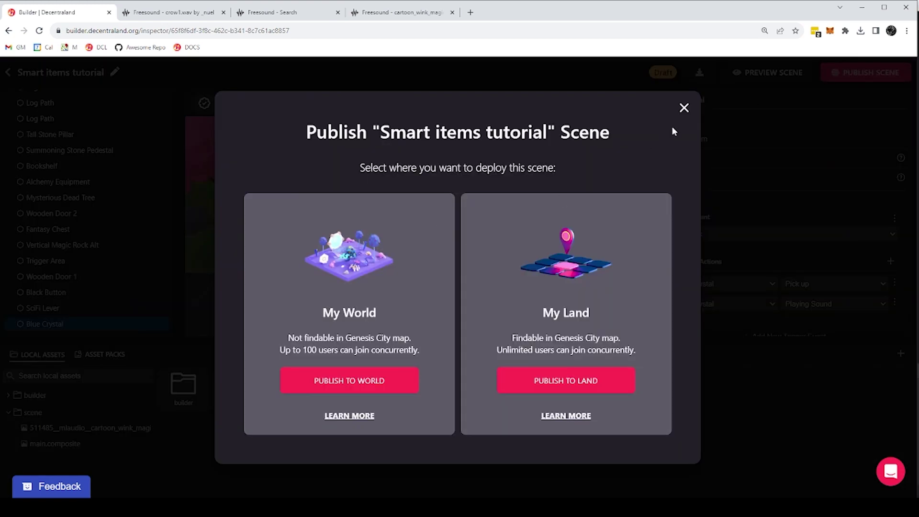
left_click(685, 108)
left_click(769, 72)
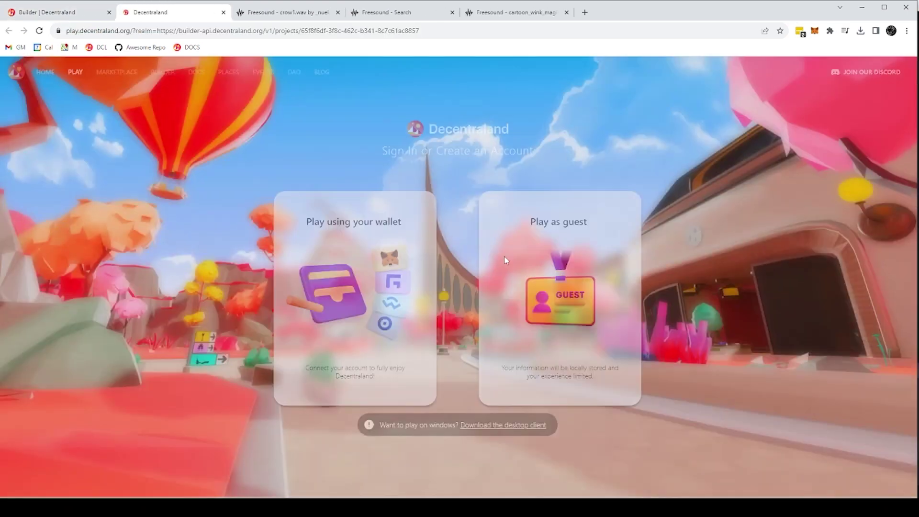
left_click(504, 260)
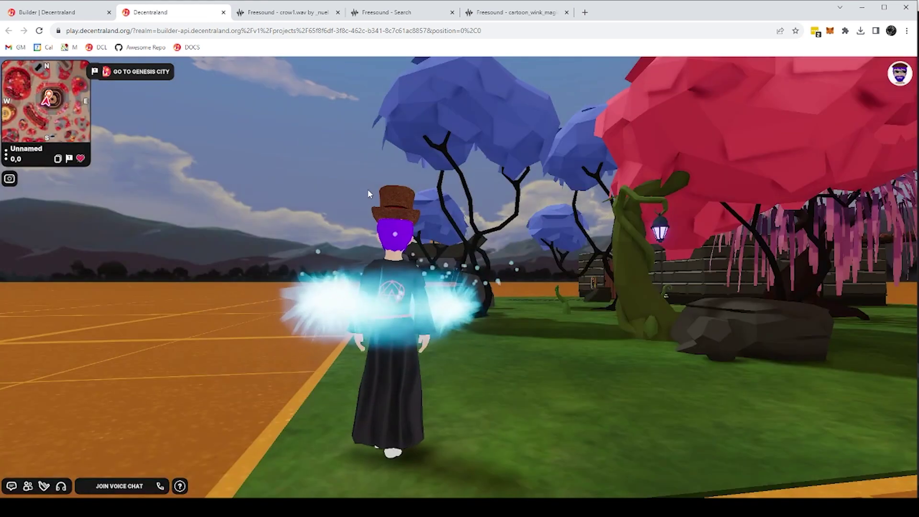
Walk to the blue crystal, pick it up, run toward the house, then return to Builder
left_click(367, 194)
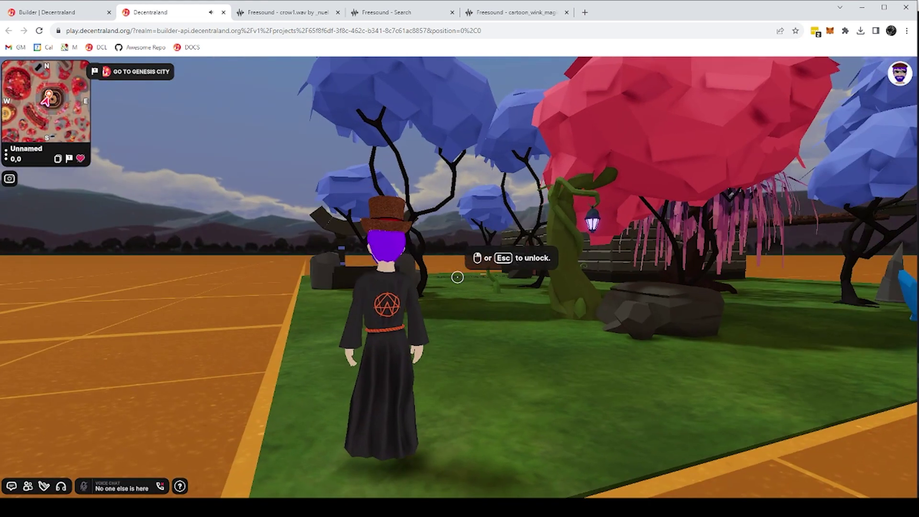
key("w")
key("w")
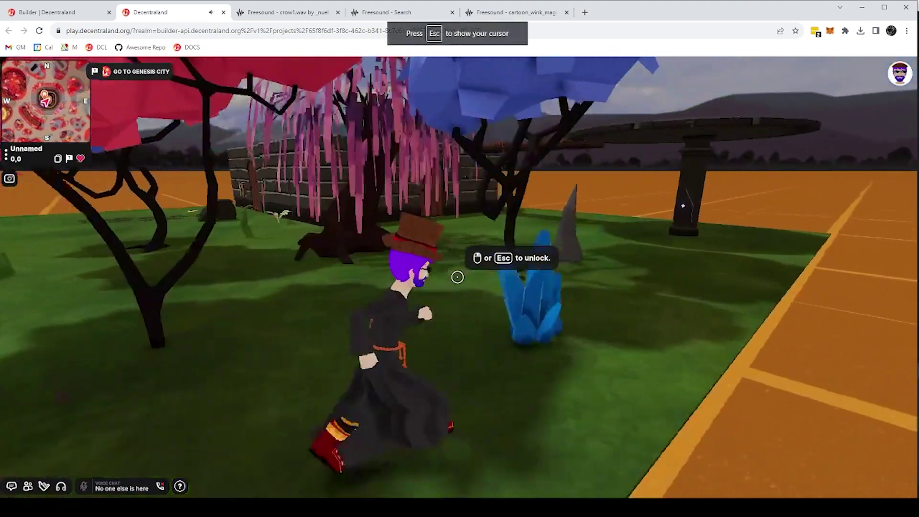
left_click(457, 277)
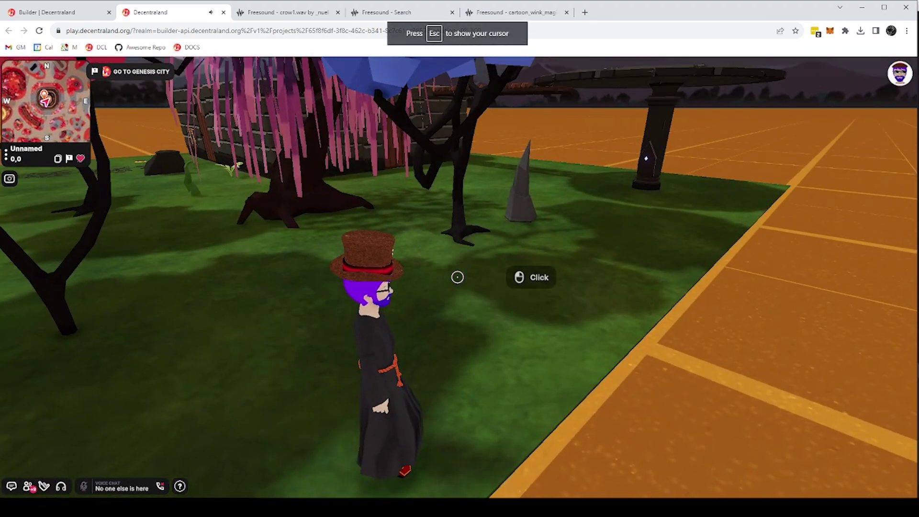
key("w")
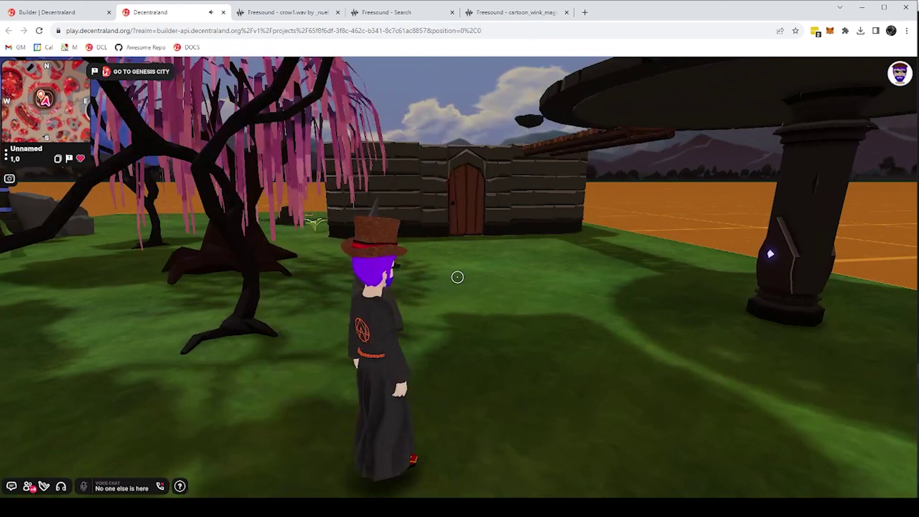
key("Escape")
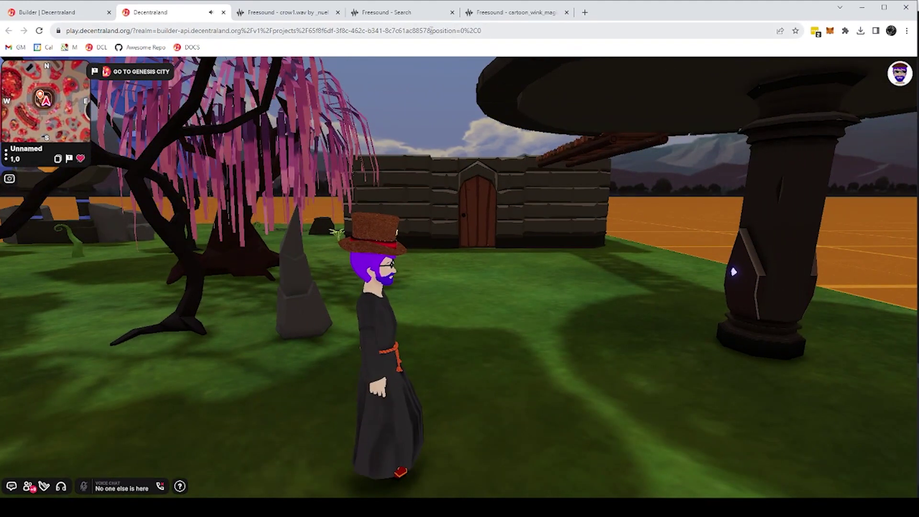
left_click(77, 19)
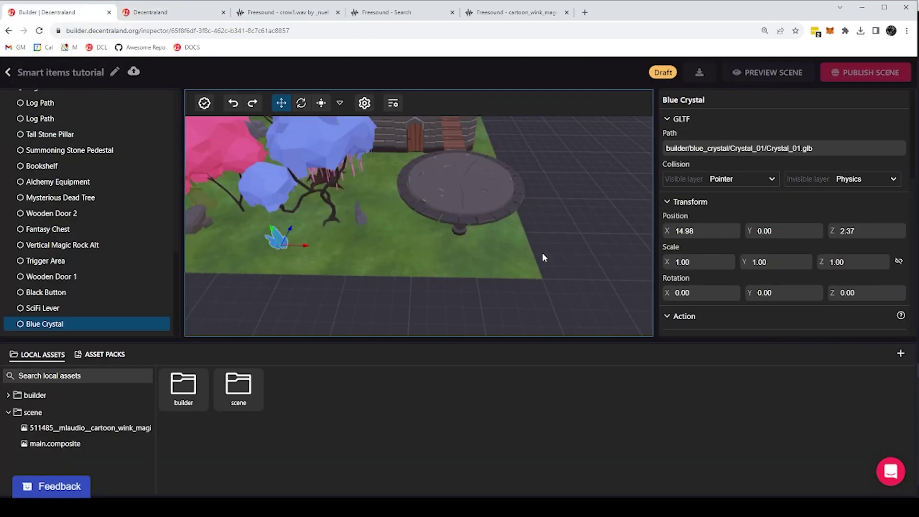
Add a third On Click action on the Blue Crystal: Wooden Door 2 with Open
scroll(715, 240, "down", 3)
scroll(723, 242, "down", 3)
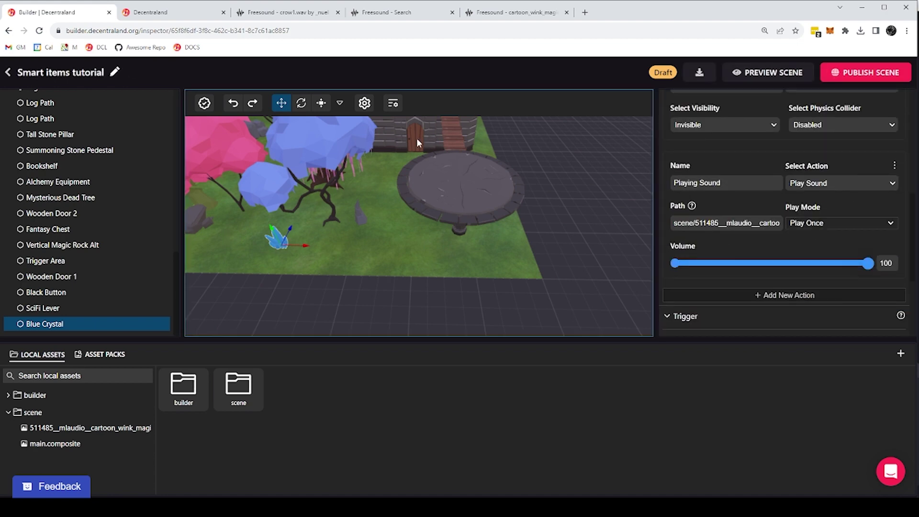
scroll(743, 255, "down", 3)
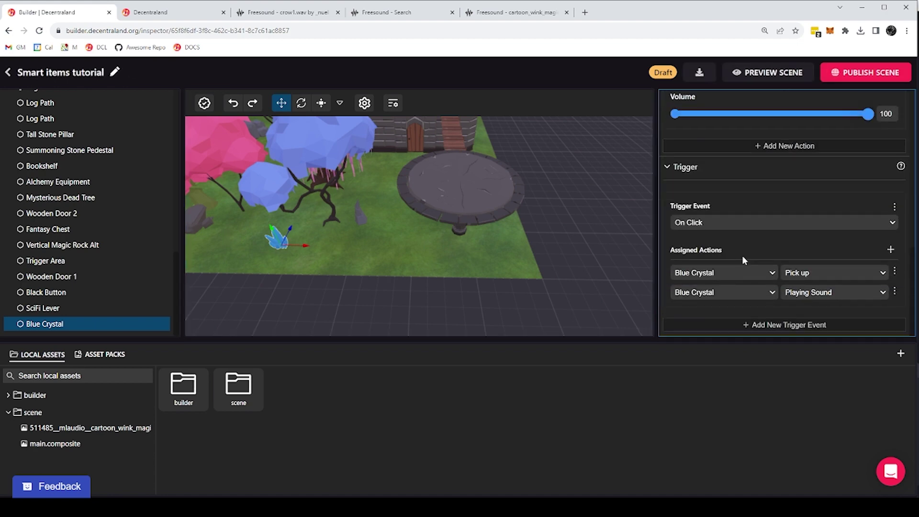
left_click(891, 250)
scroll(709, 280, "down", 1)
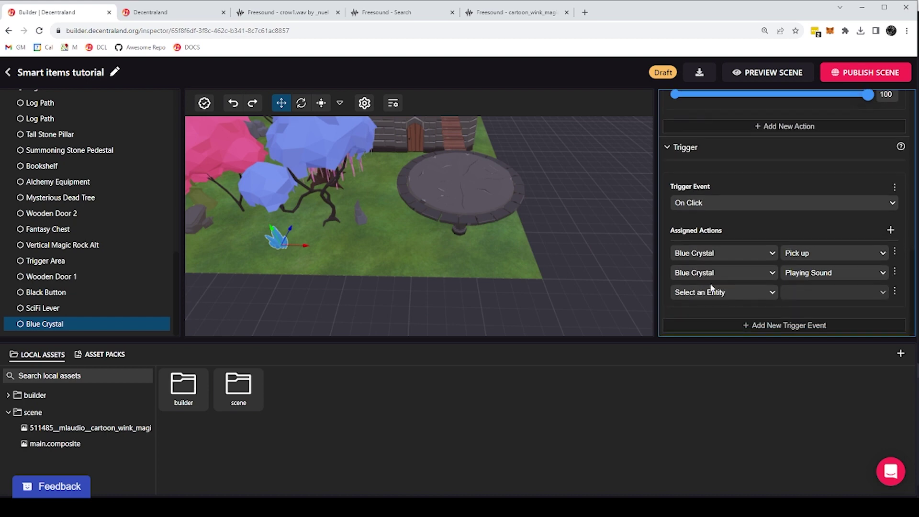
left_click(714, 292)
left_click(714, 314)
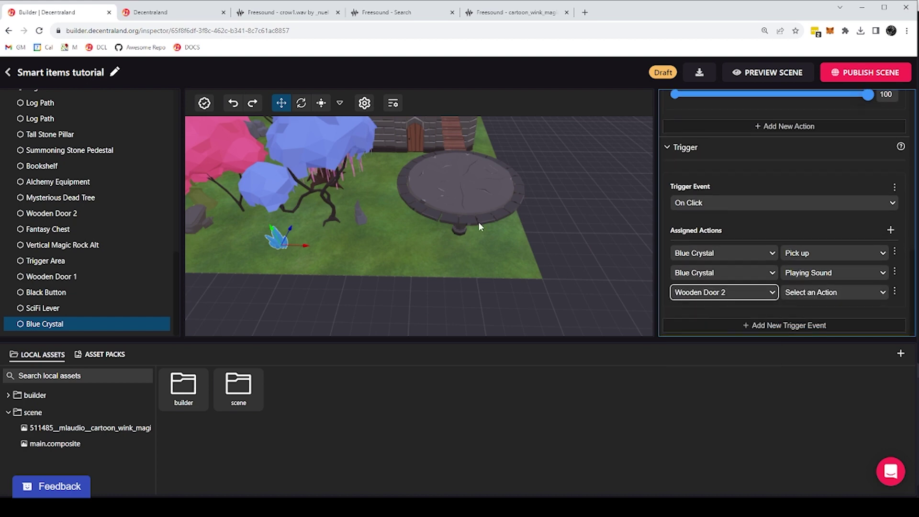
left_click(809, 293)
left_click(804, 312)
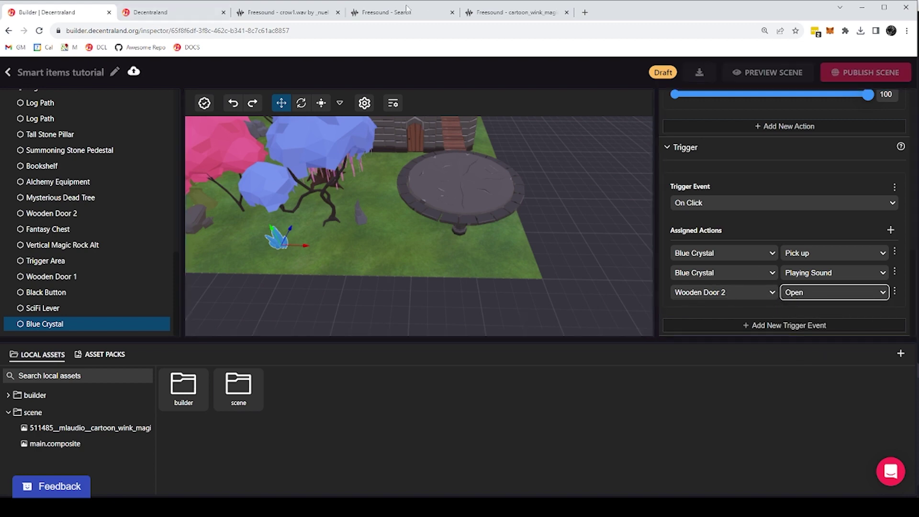
Reload the preview, grab the crystal and run to the cabin to see Wooden Door 2 open
left_click(223, 12)
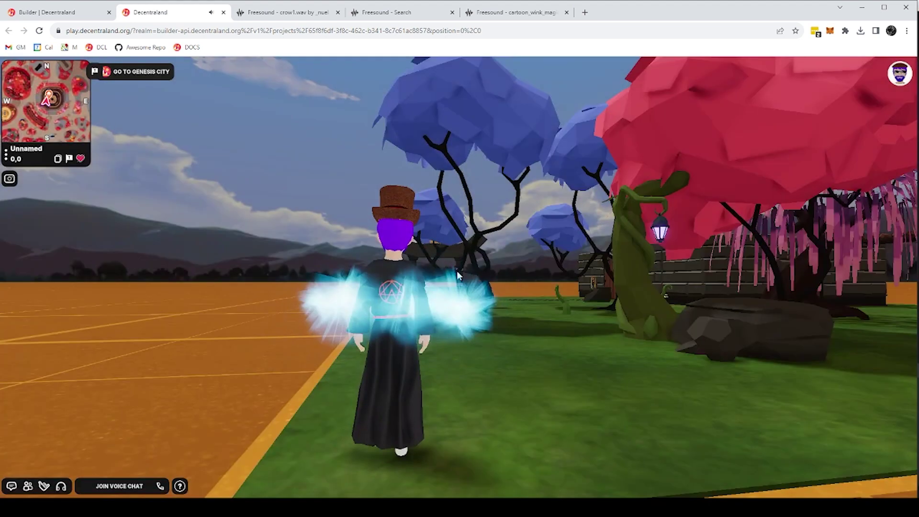
left_click(504, 288)
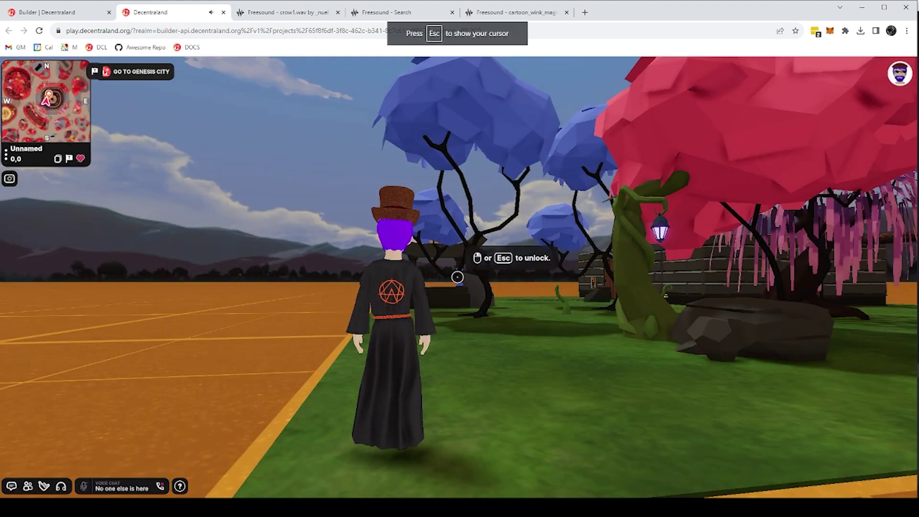
key("w")
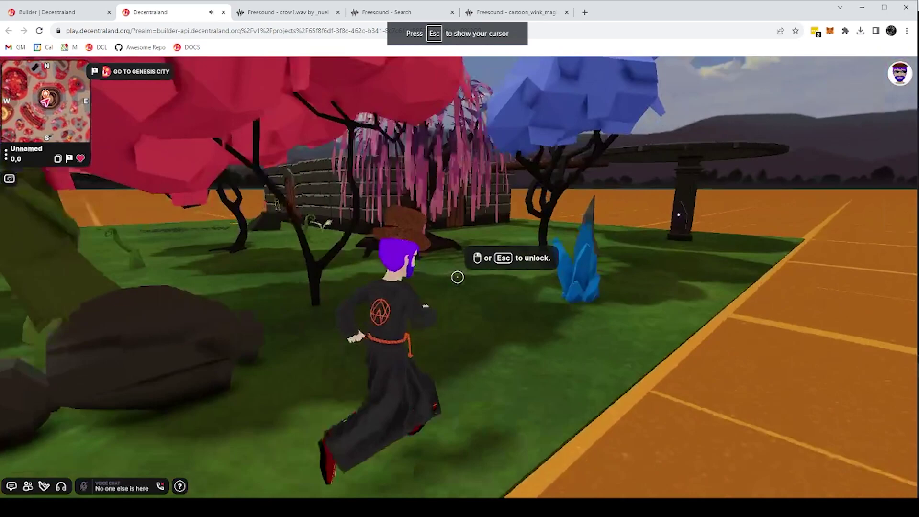
key("w")
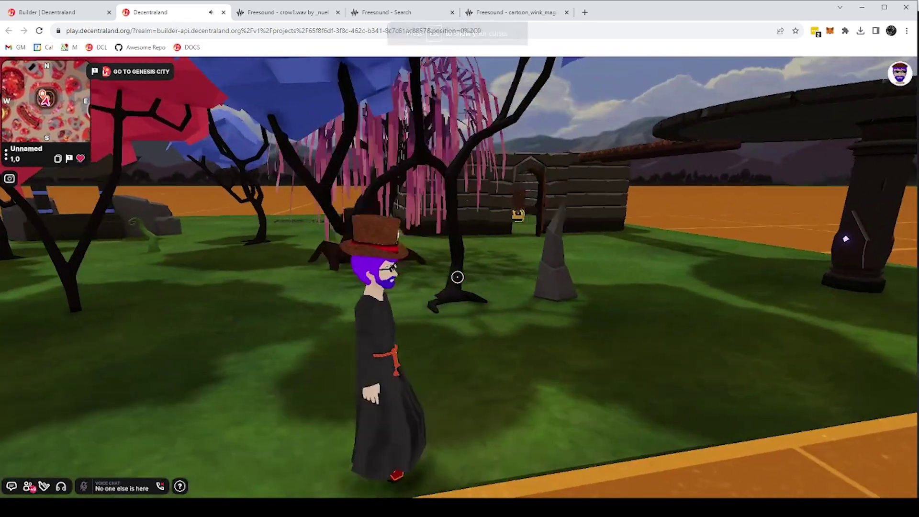
key("w")
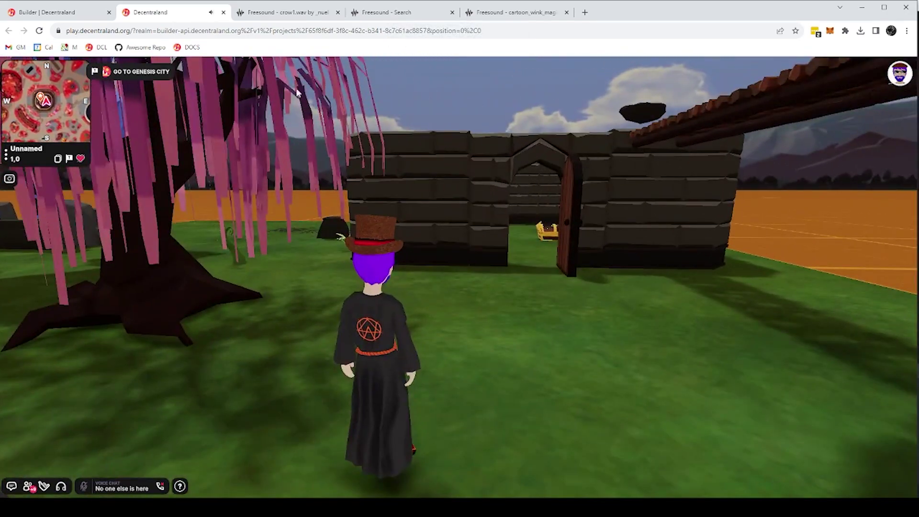
key("Escape")
Add a Counter component to Wooden Door 2 and check its Value field reads 0
left_click(45, 14)
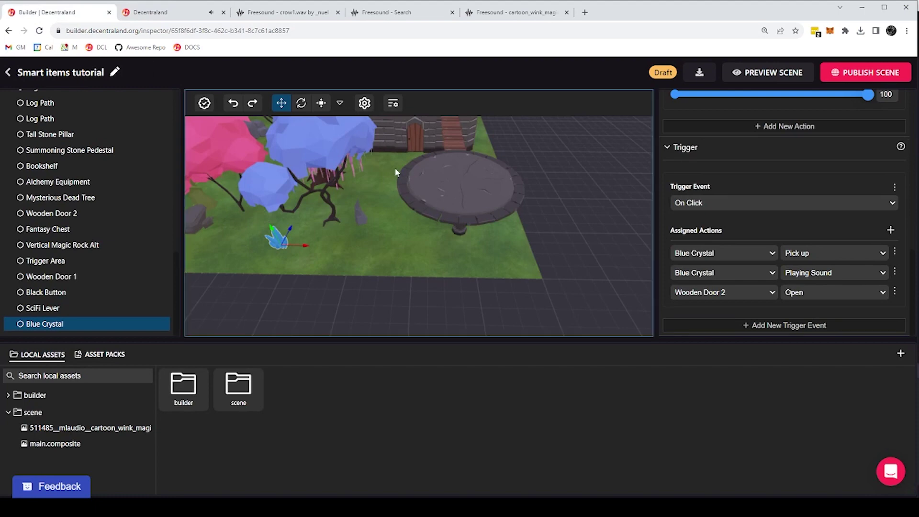
left_click(415, 140)
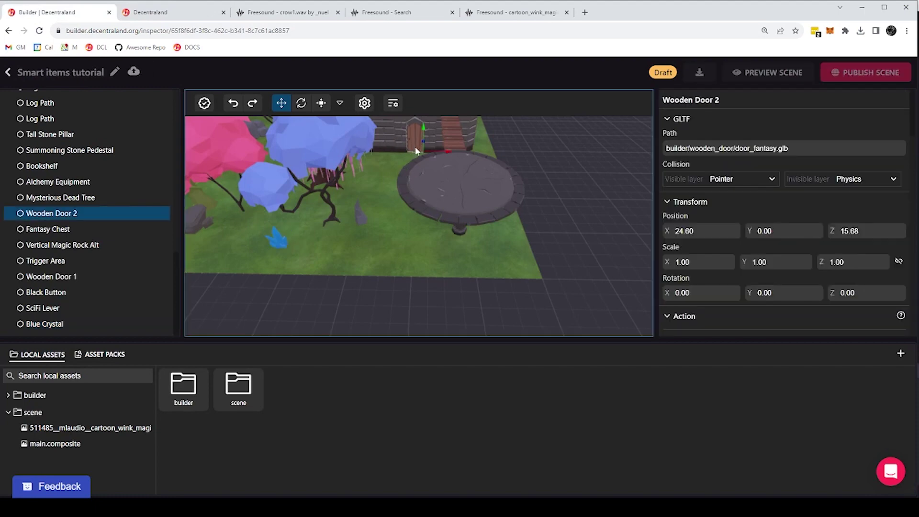
right_click(58, 219)
mouse_move(94, 314)
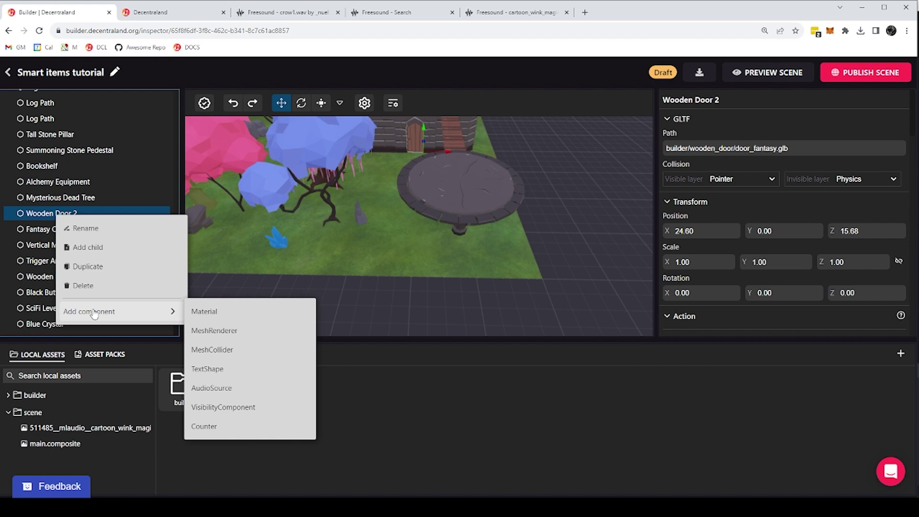
left_click(208, 428)
scroll(748, 242, "down", 10)
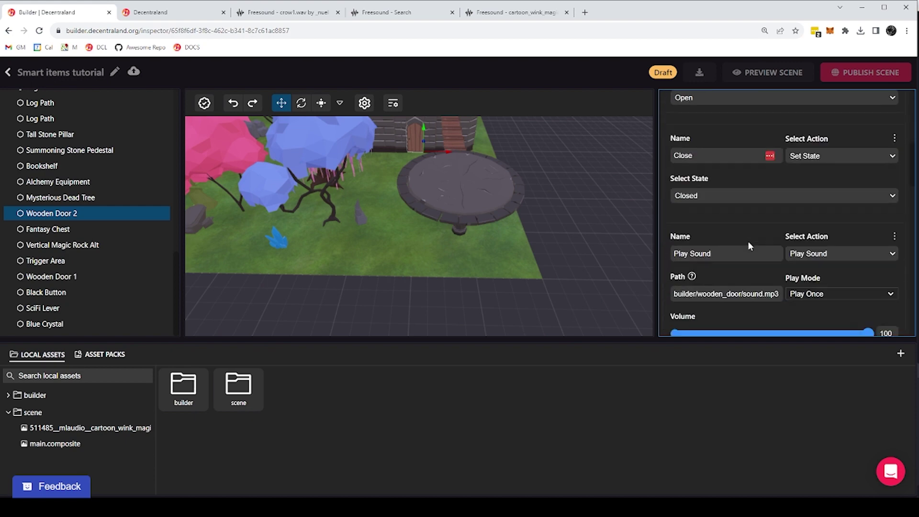
scroll(748, 252, "down", 5)
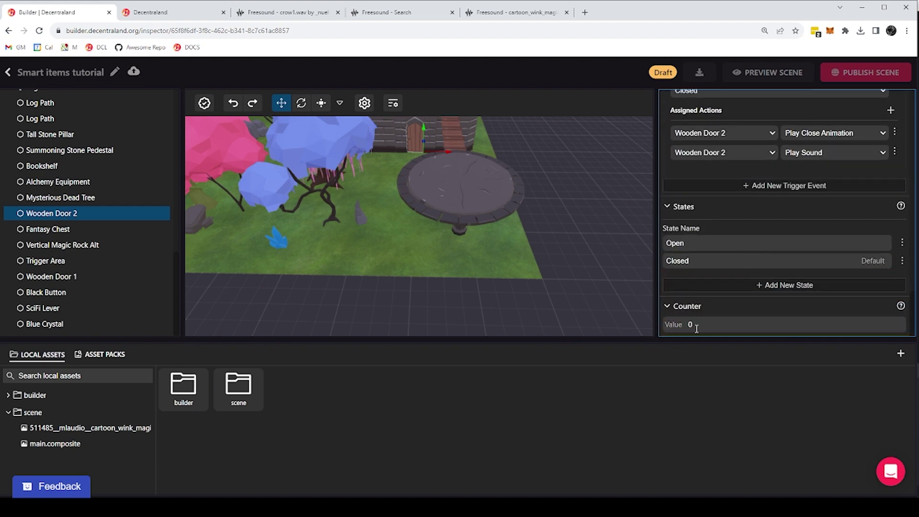
left_click(690, 324)
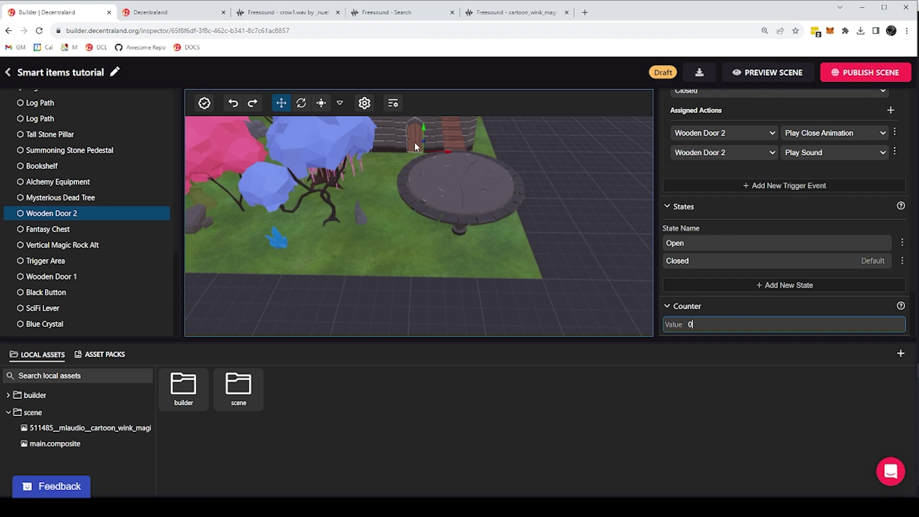
Remove the Wooden Door 2 / Open action from the Blue Crystal's trigger, then select Wooden Door 2
left_click(280, 244)
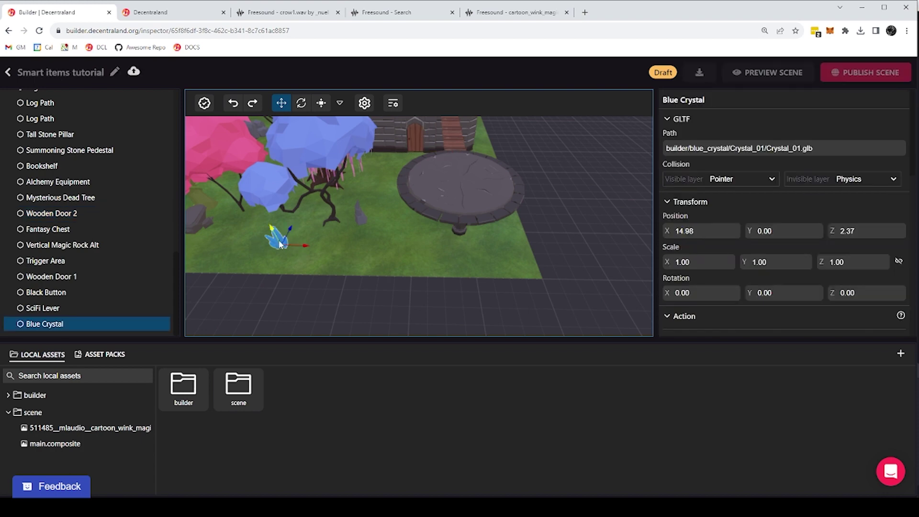
scroll(790, 232, "down", 10)
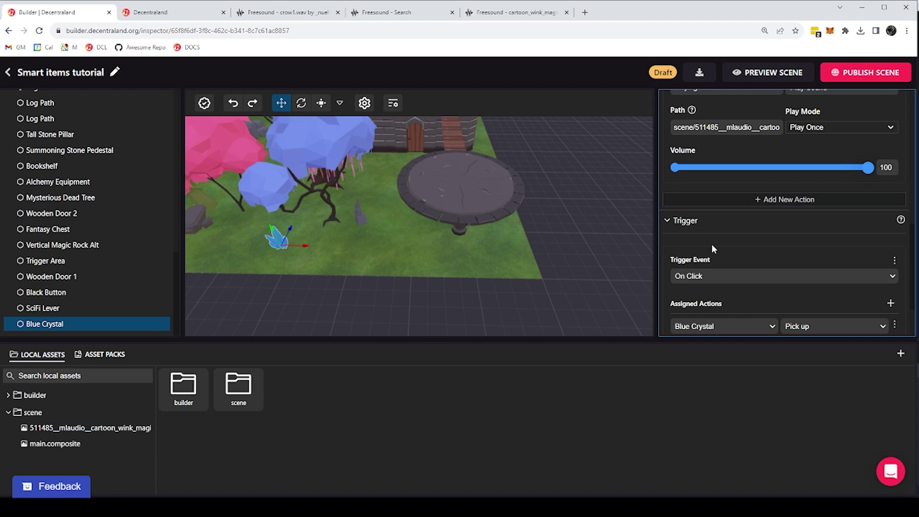
scroll(712, 243, "down", 2)
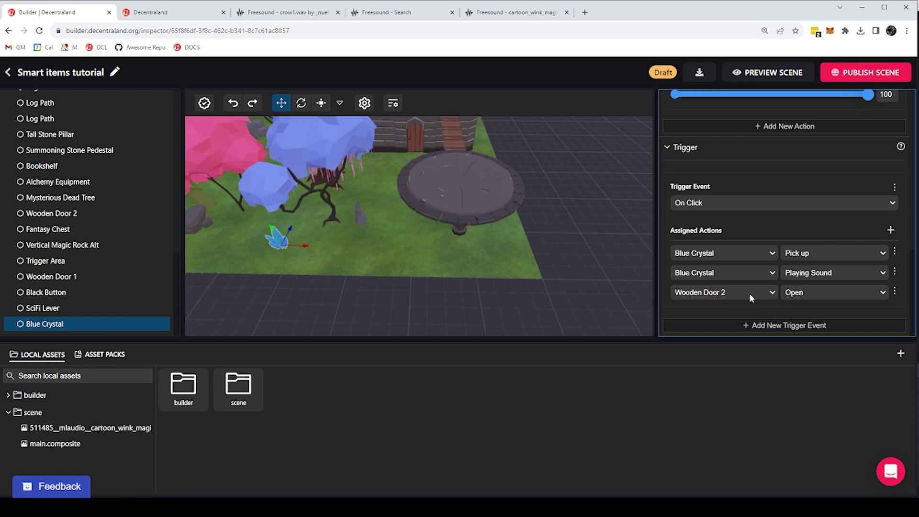
left_click(798, 294)
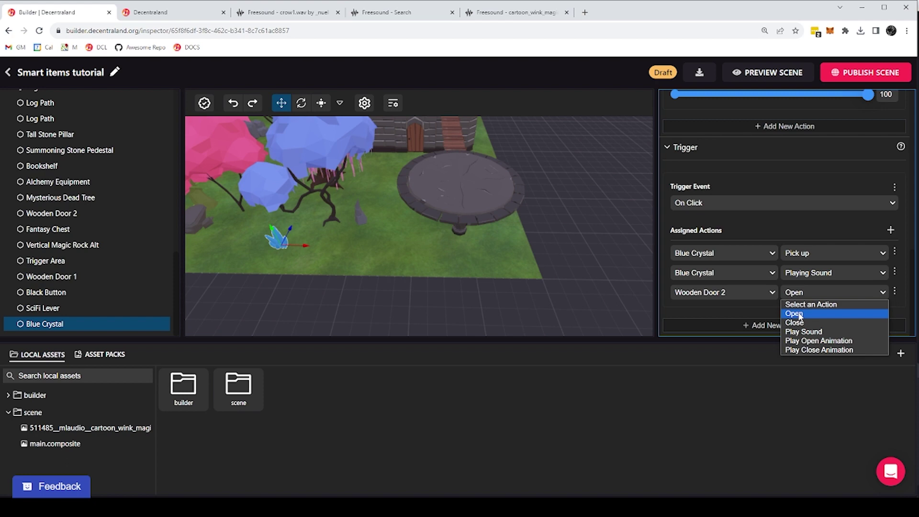
left_click(798, 314)
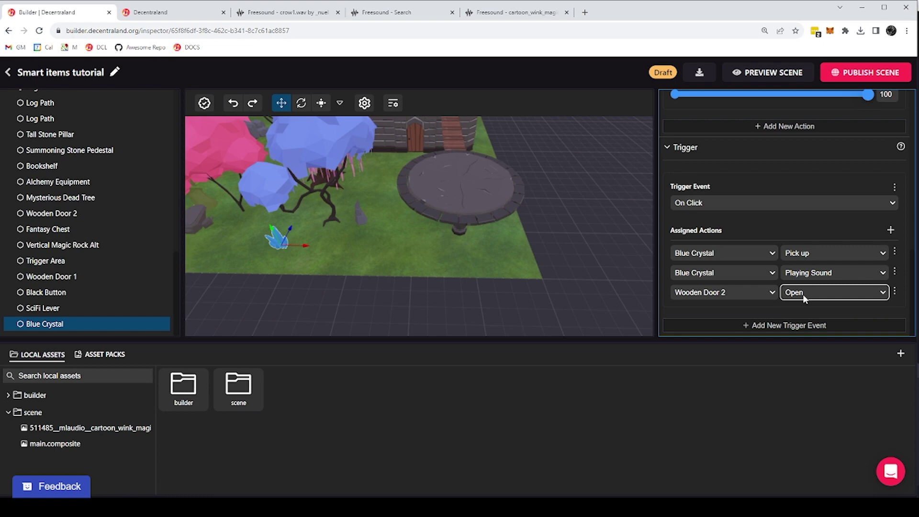
left_click(894, 291)
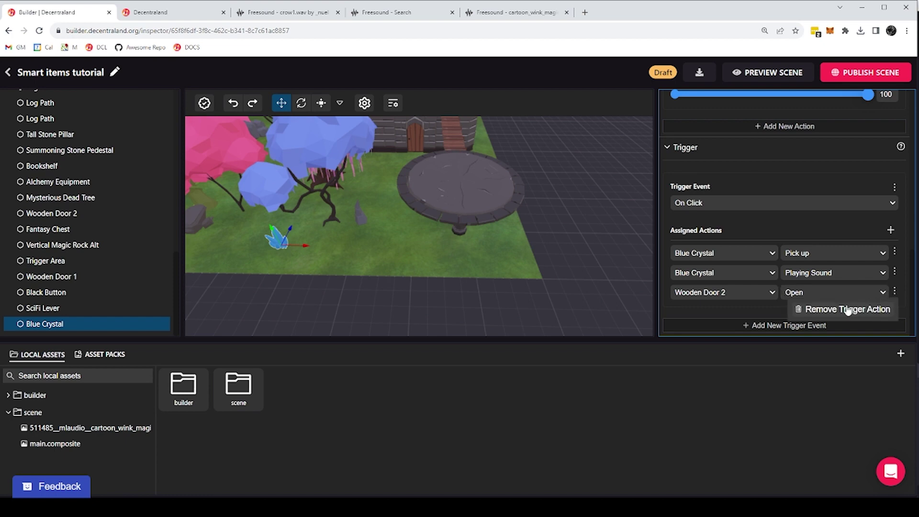
left_click(847, 310)
left_click(414, 139)
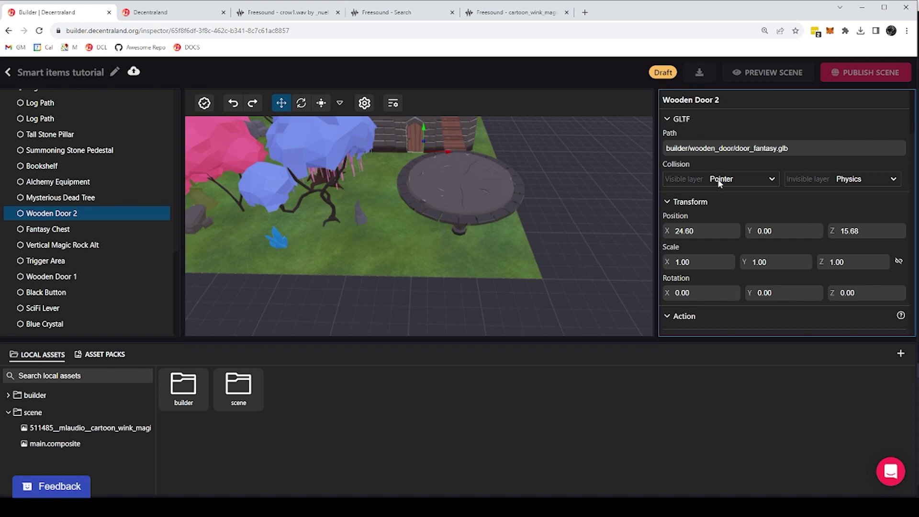
Add a new Wooden Door 2 action named 'Increase' set to Increment Counter
scroll(717, 182, "down", 2)
scroll(718, 190, "down", 1)
scroll(702, 194, "down", 4)
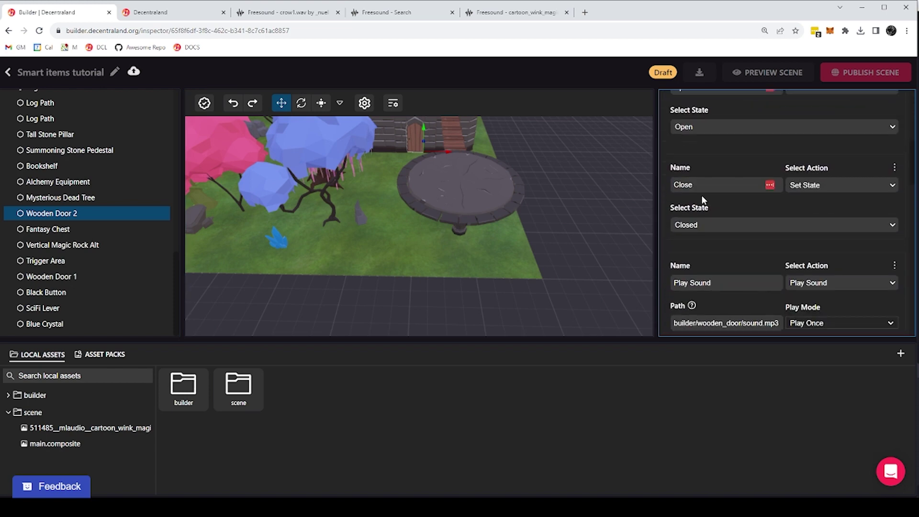
scroll(727, 244, "down", 4)
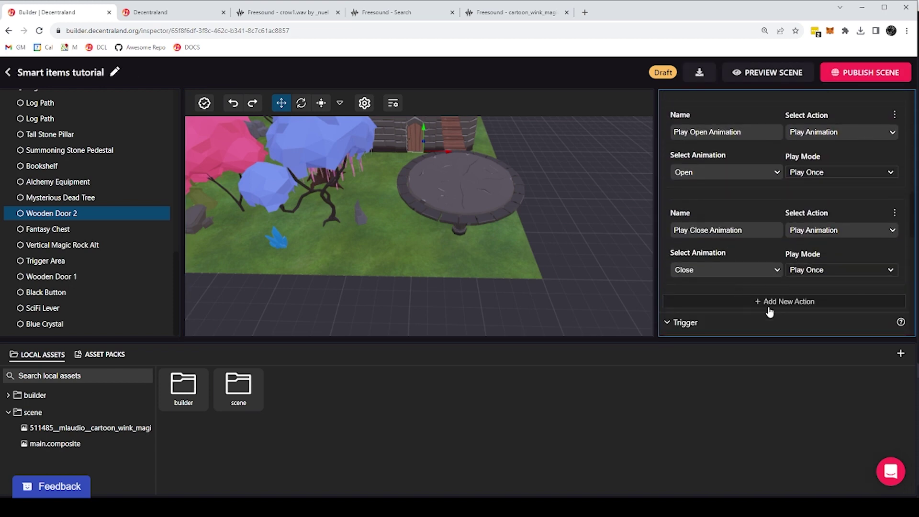
left_click(771, 301)
scroll(715, 300, "down", 2)
left_click(700, 231)
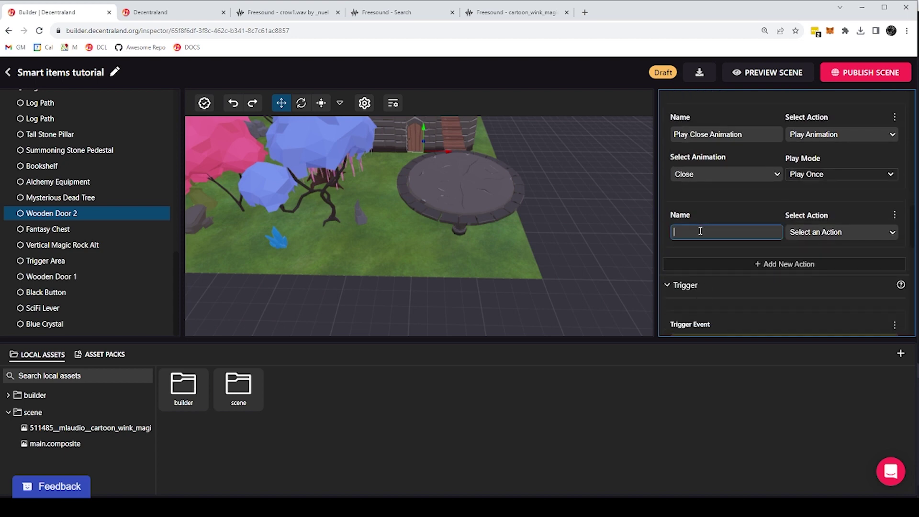
type("Increase")
left_click(824, 236)
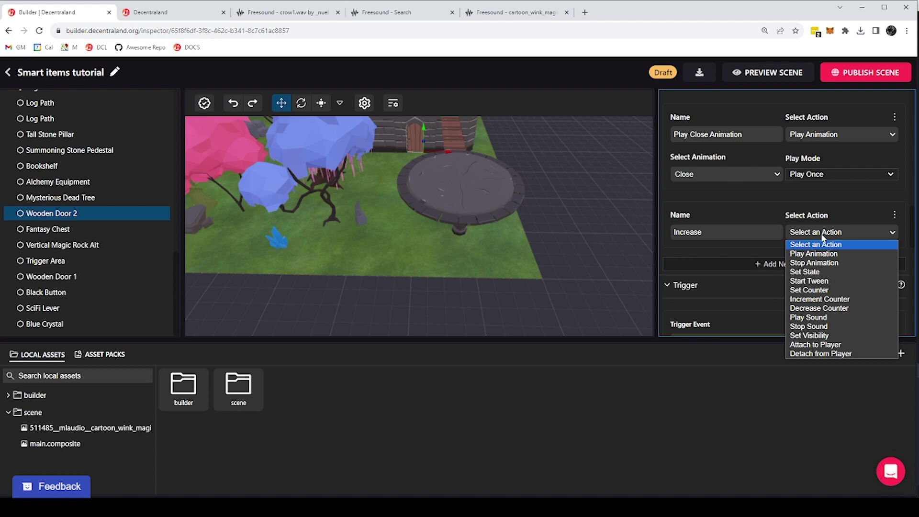
left_click(821, 300)
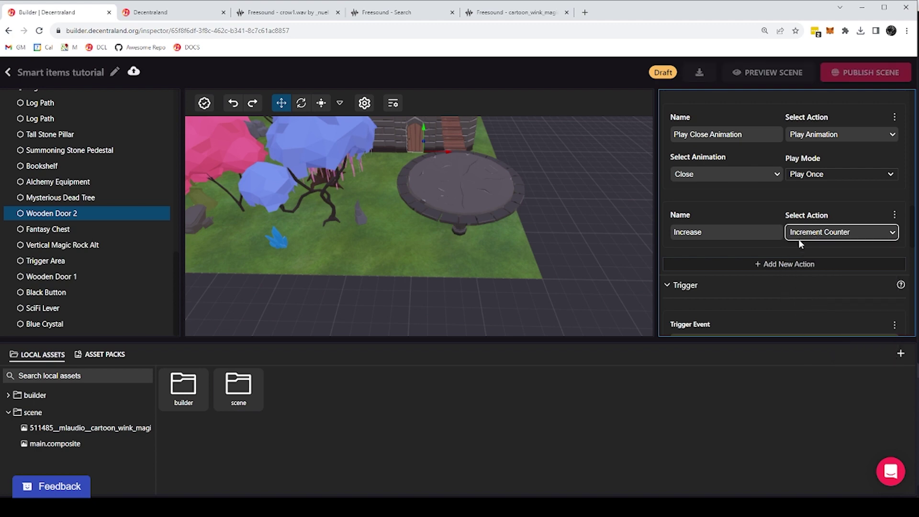
left_click(751, 211)
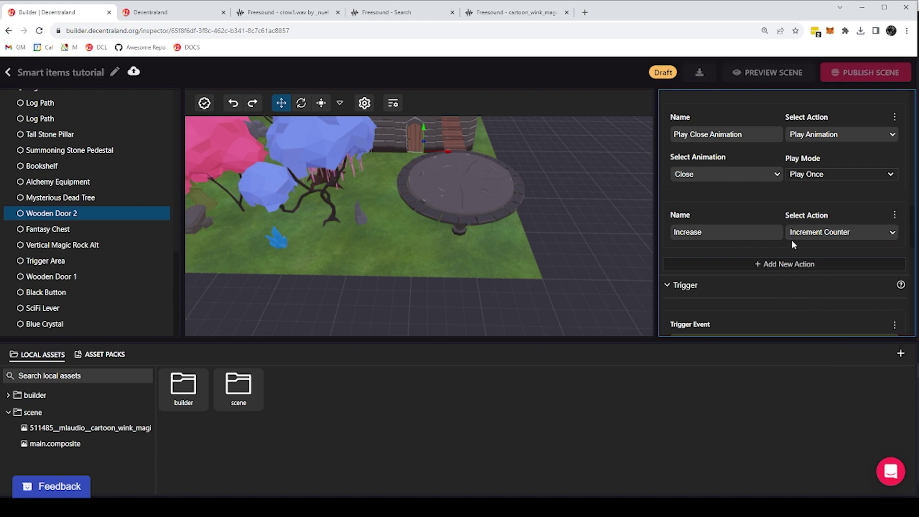
Look over Wooden Door 2's properties, then select the Blue Crystal in the scene
scroll(793, 240, "down", 6)
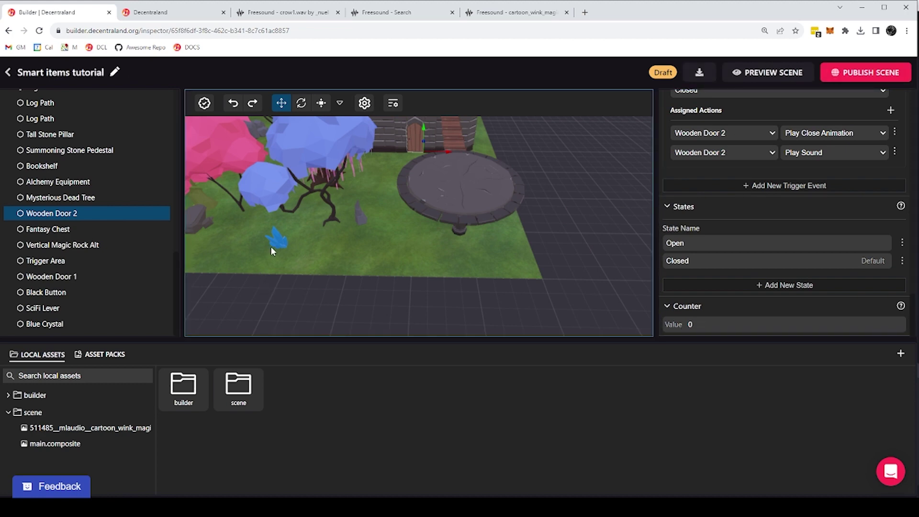
scroll(749, 241, "up", 10)
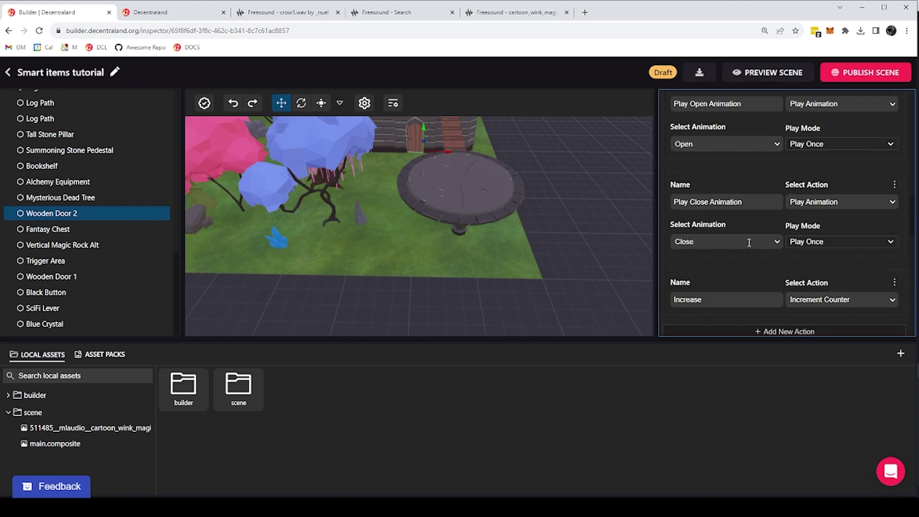
scroll(749, 242, "up", 3)
scroll(789, 229, "up", 5)
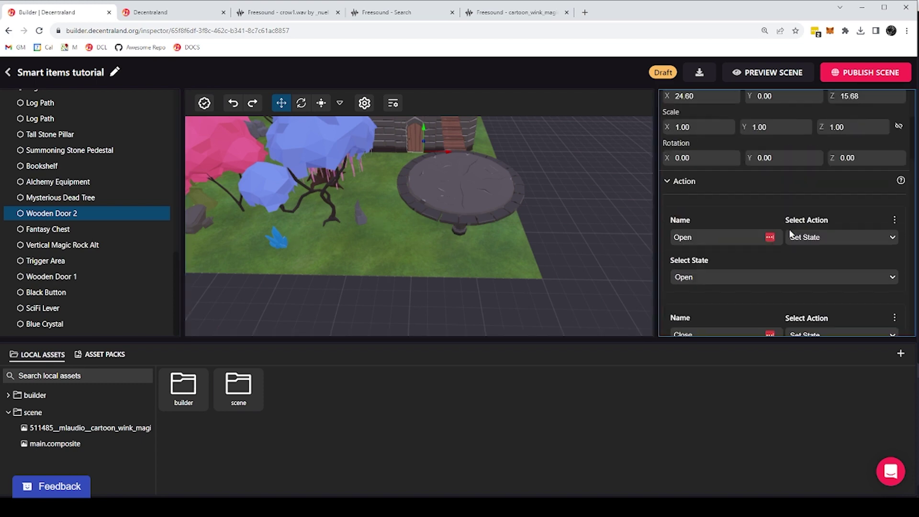
scroll(736, 242, "down", 7)
scroll(716, 246, "down", 7)
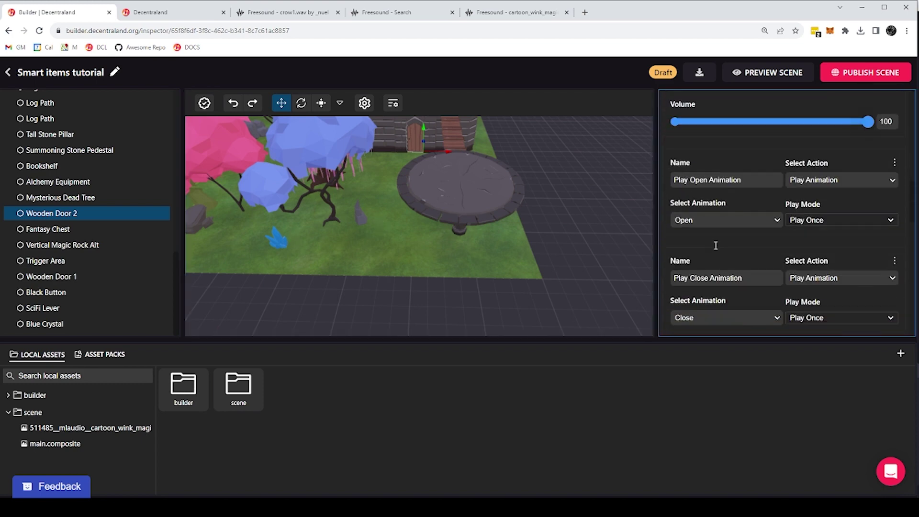
scroll(736, 261, "up", 3)
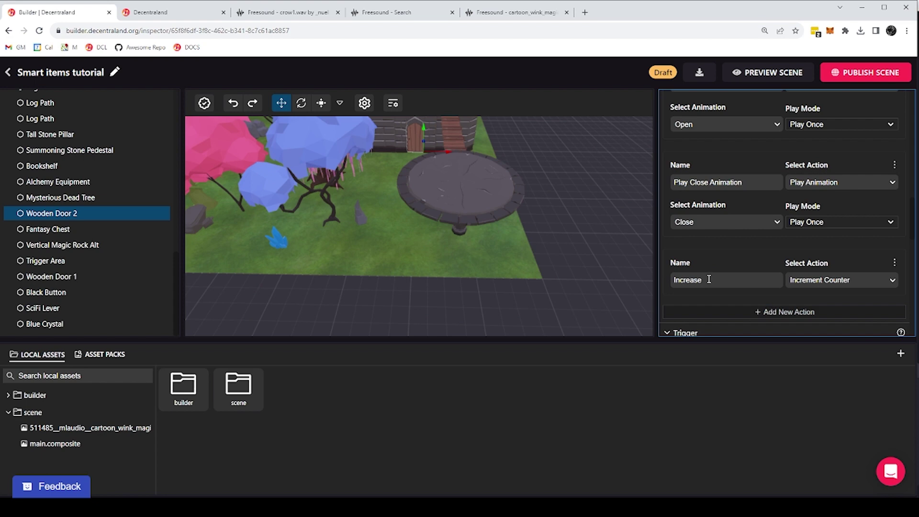
left_click(273, 239)
Add Wooden Door 2 with the Increase action to the crystal's On Click Assigned Actions
scroll(718, 271, "down", 2)
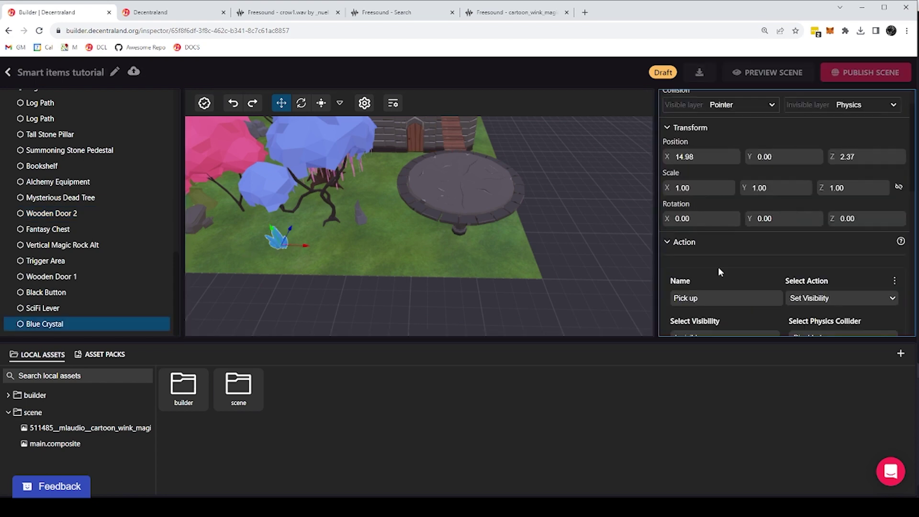
scroll(718, 272, "down", 5)
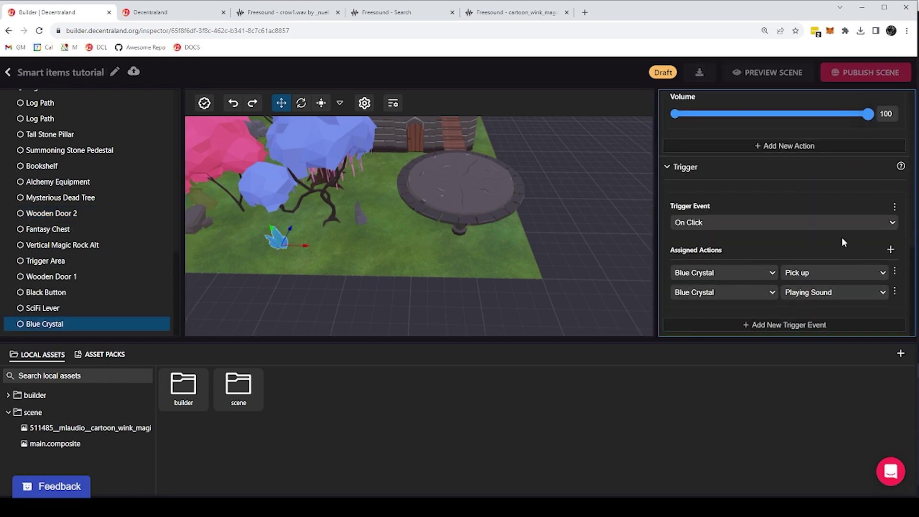
left_click(890, 249)
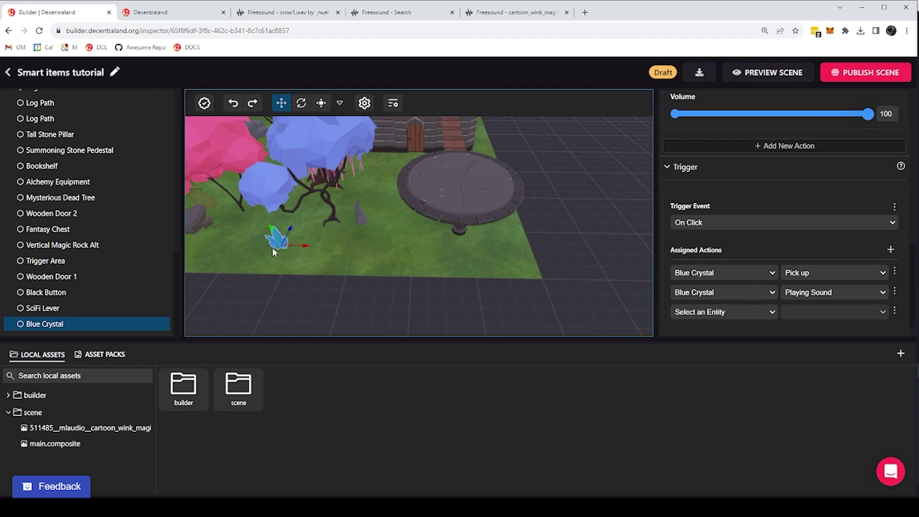
left_click(746, 314)
left_click(744, 333)
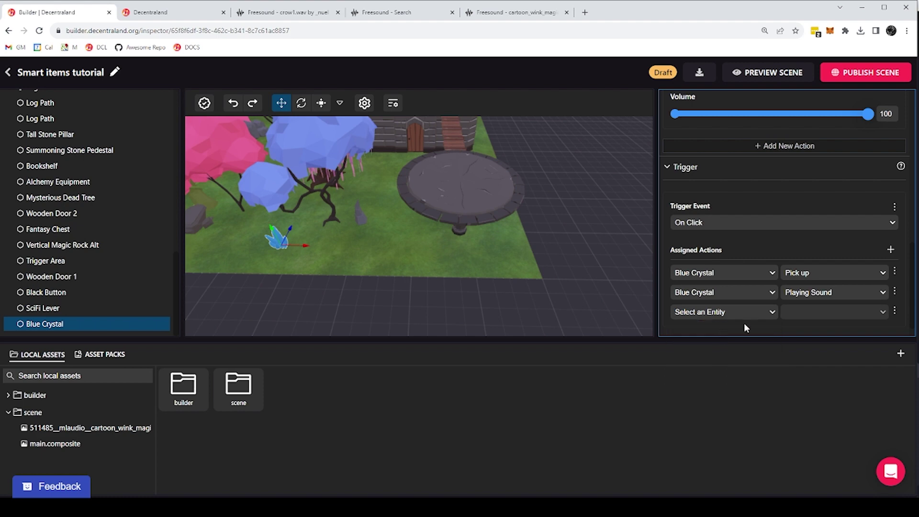
left_click(831, 312)
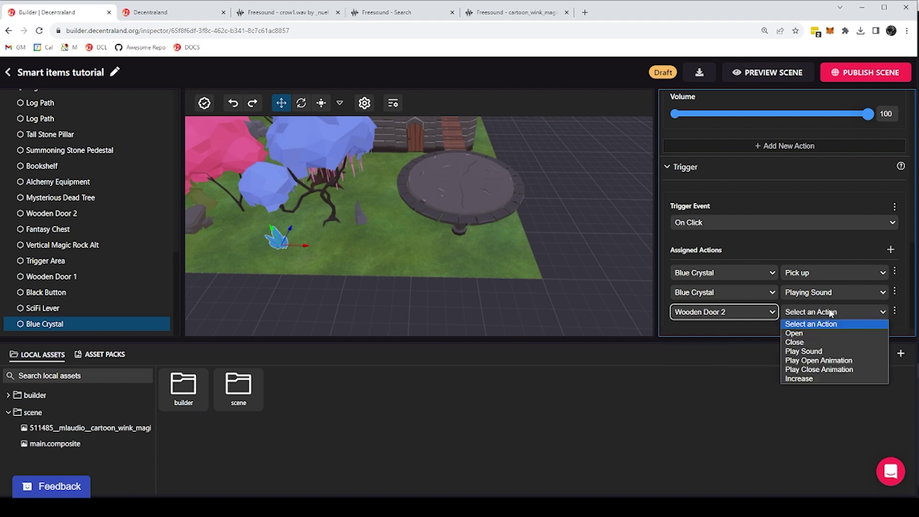
left_click(807, 379)
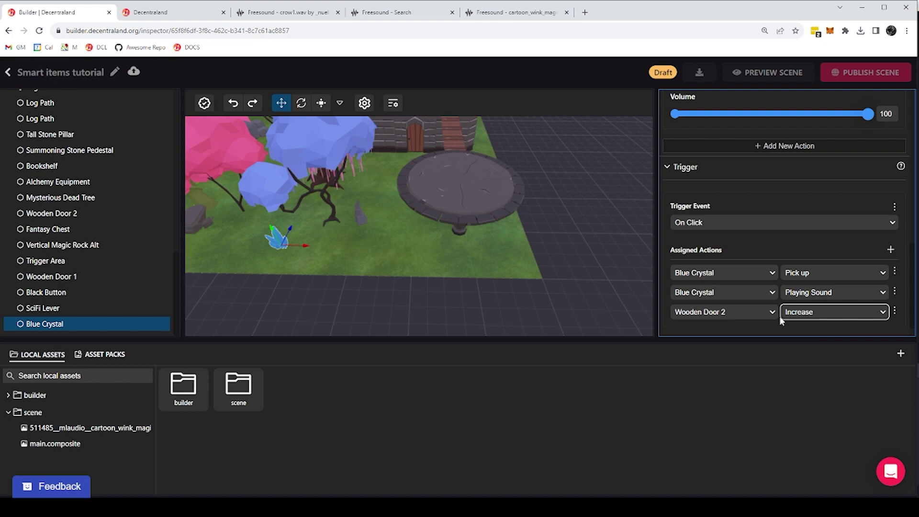
Duplicate the Blue Crystal and drag the copy to the right along X
left_click(418, 148)
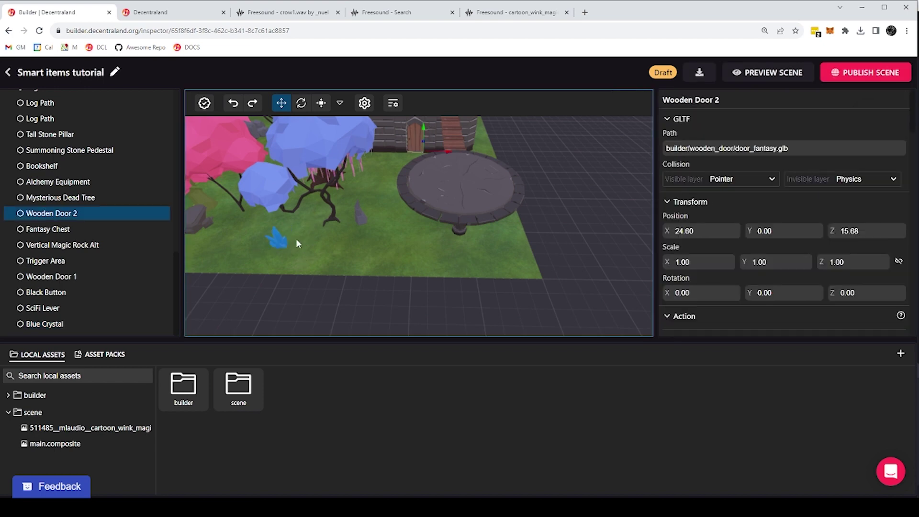
left_click(276, 238)
left_click(59, 324)
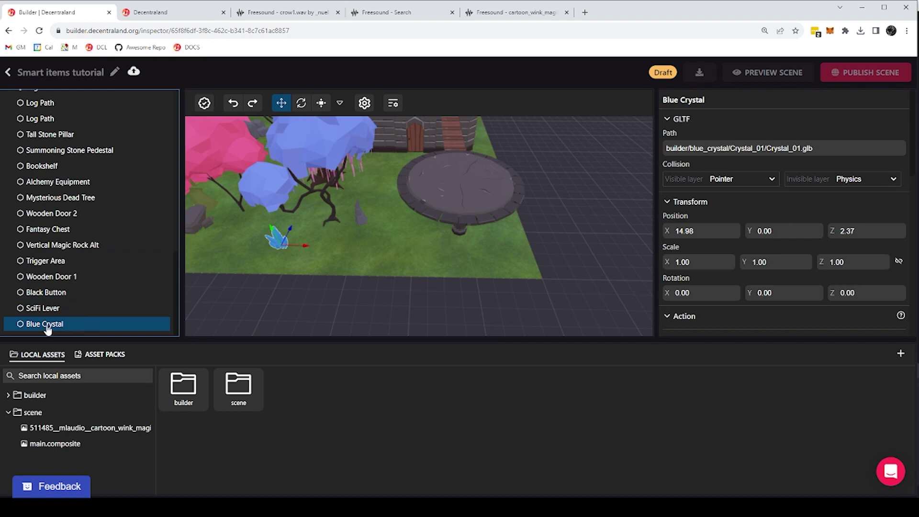
right_click(47, 327)
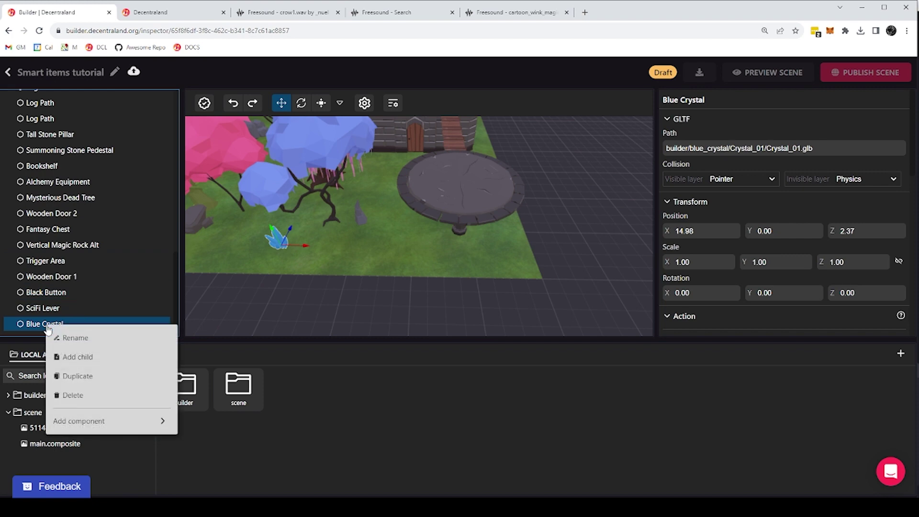
left_click(79, 375)
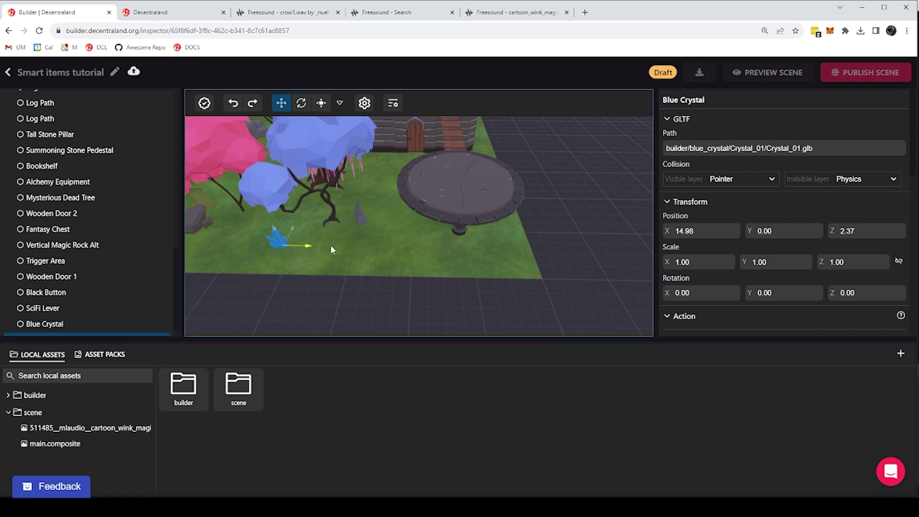
left_click_drag(303, 246, 370, 247)
scroll(804, 280, "down", 8)
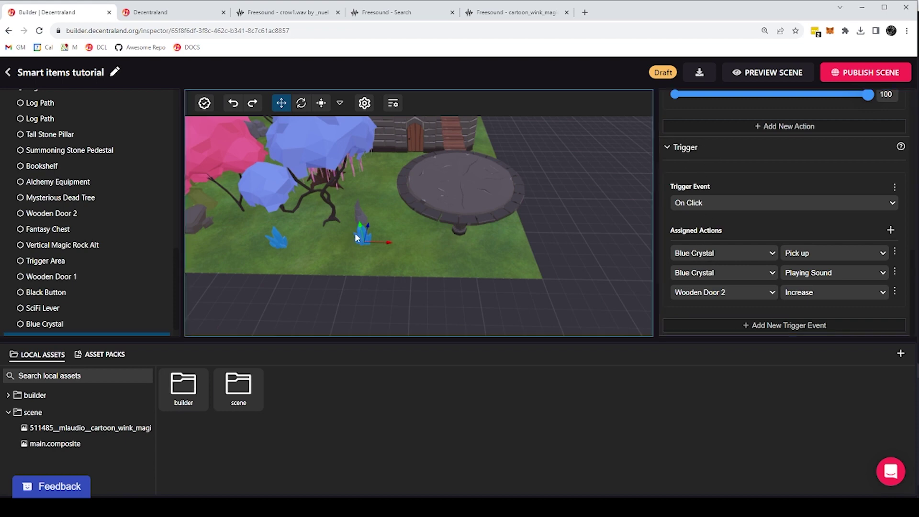
Shift the original crystal along Z, then duplicate it again and move the third copy left to 10.19, 0, 4.80
left_click(276, 236)
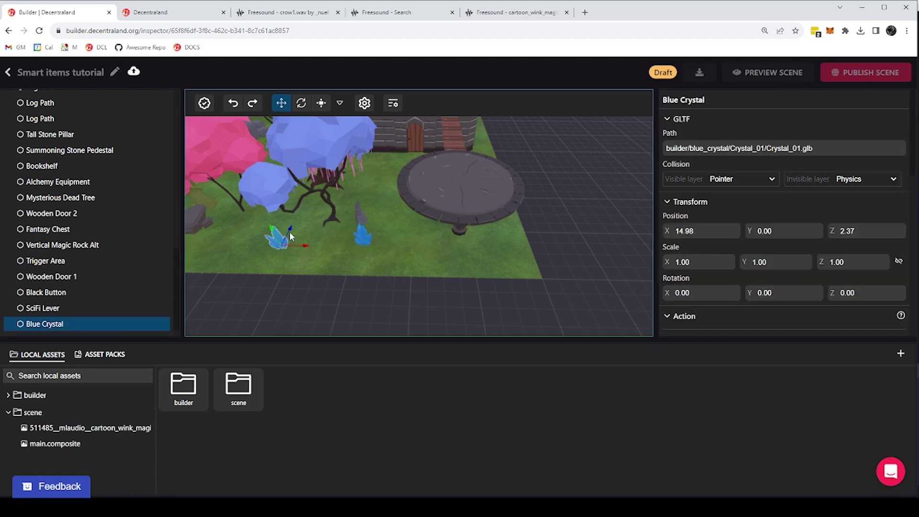
left_click_drag(290, 231, 284, 255)
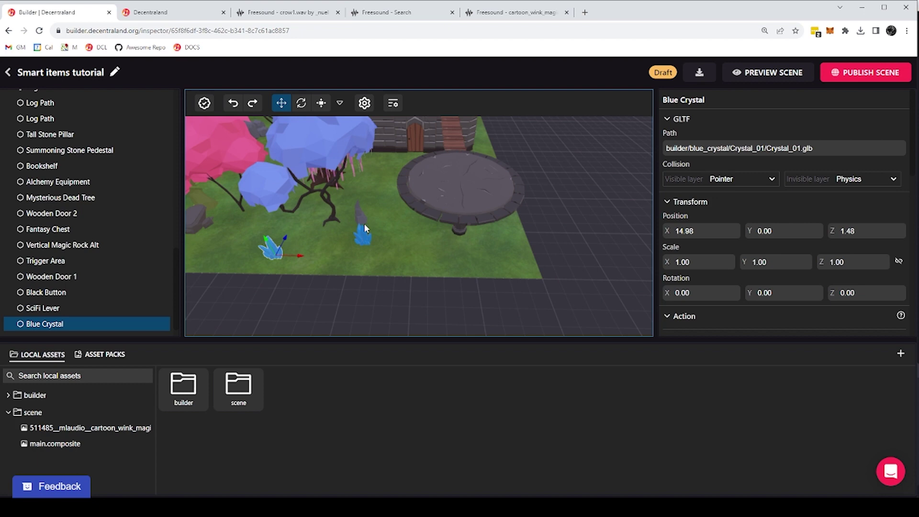
scroll(77, 301, "down", 1)
scroll(77, 301, "down", 1)
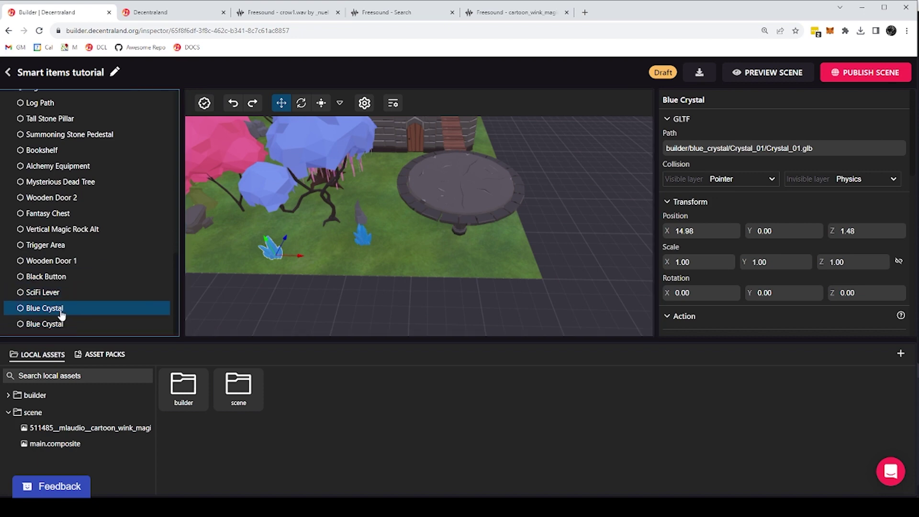
right_click(61, 311)
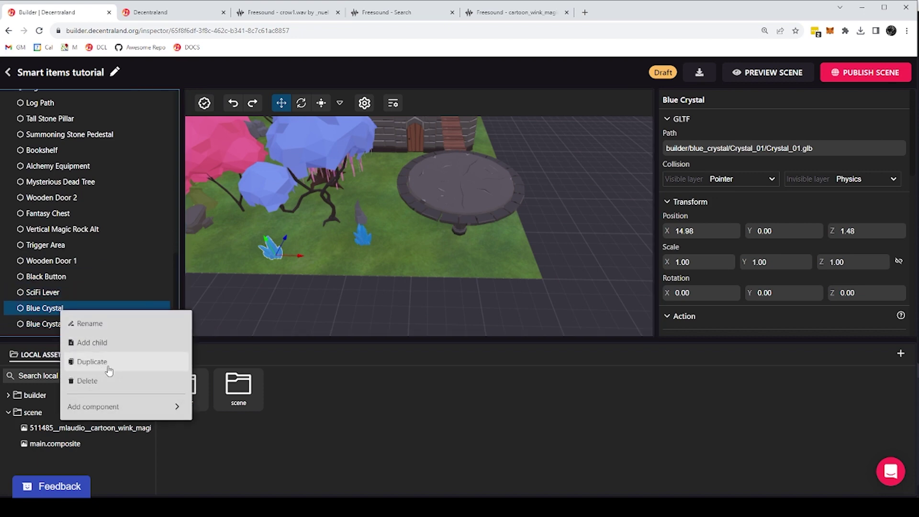
left_click(110, 370)
left_click_drag(301, 255, 237, 205)
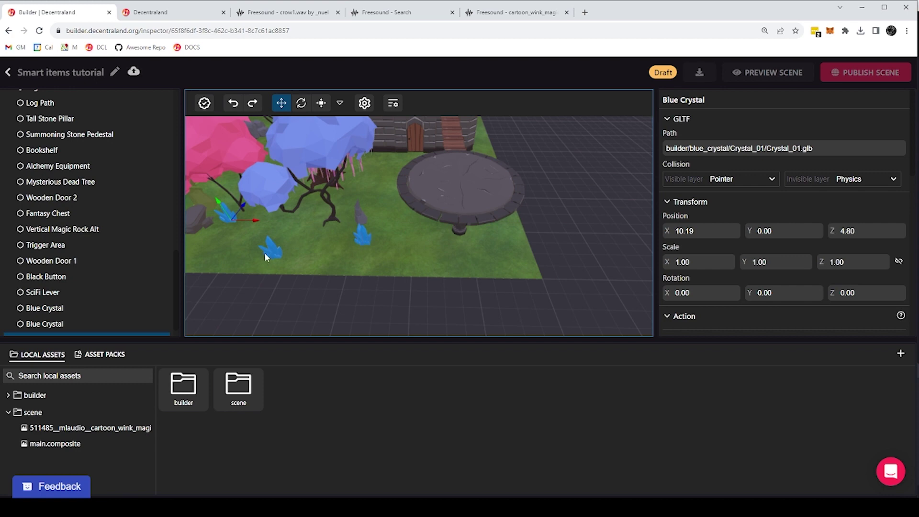
Add a second trigger event to Wooden Door 2, set to On Counter Change
left_click(413, 147)
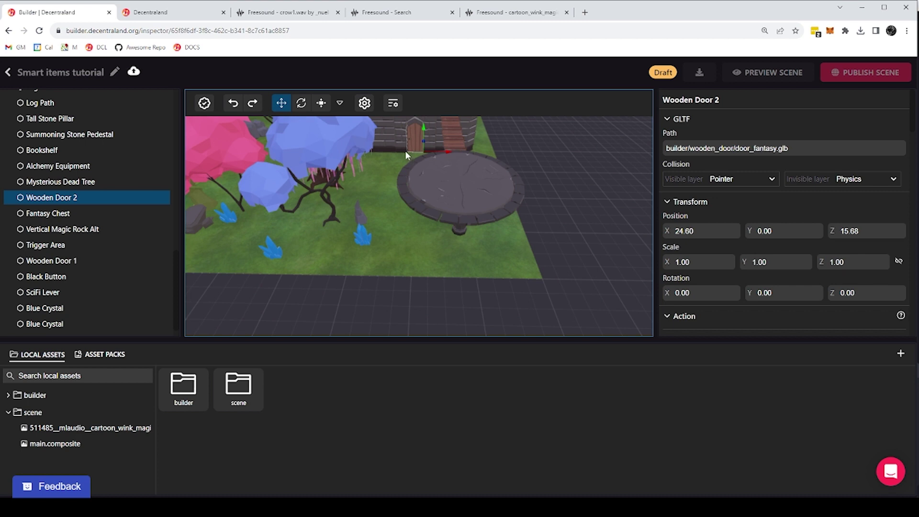
scroll(755, 207, "down", 3)
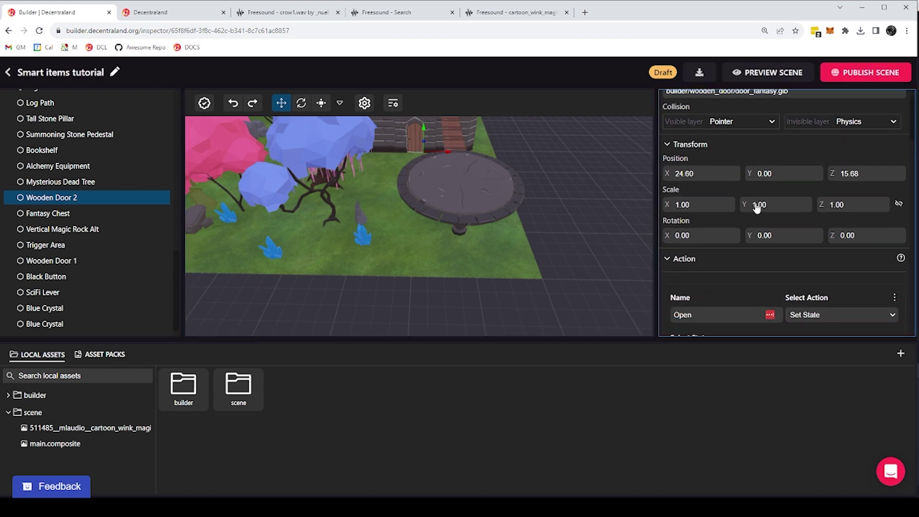
scroll(757, 206, "down", 7)
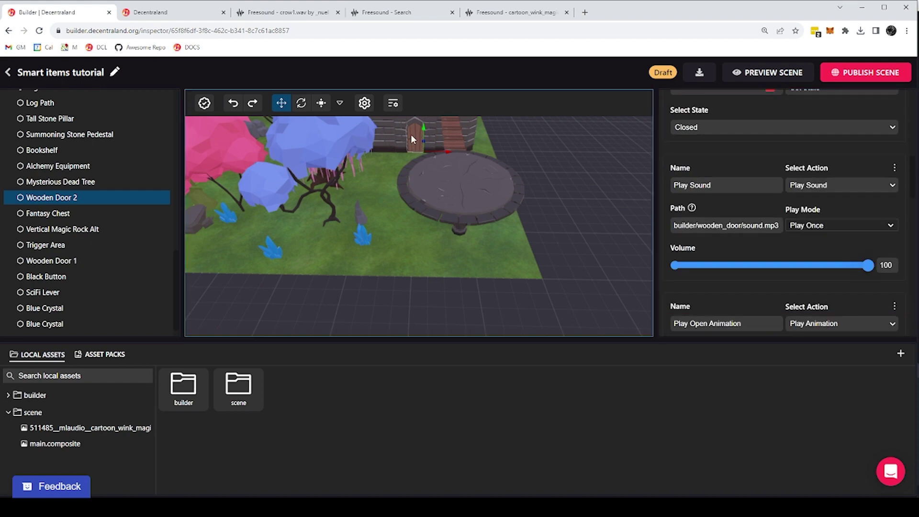
scroll(752, 232, "down", 3)
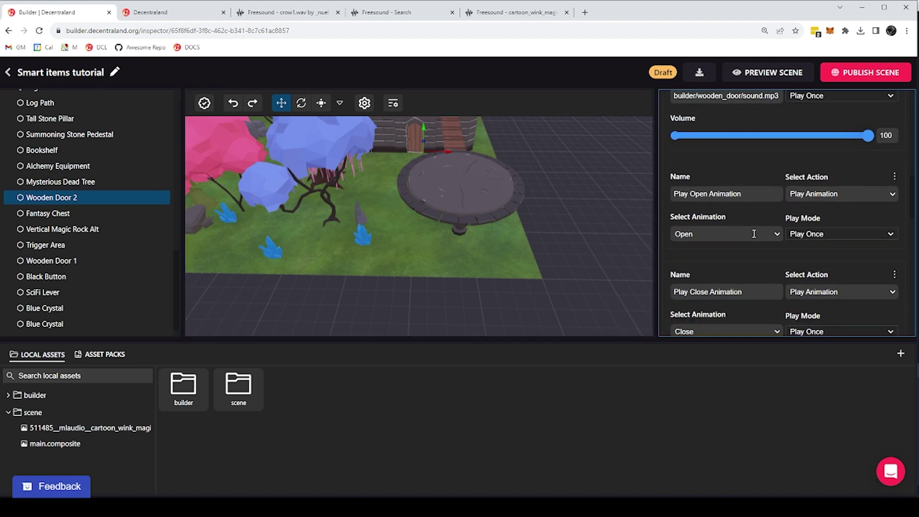
scroll(754, 233, "down", 6)
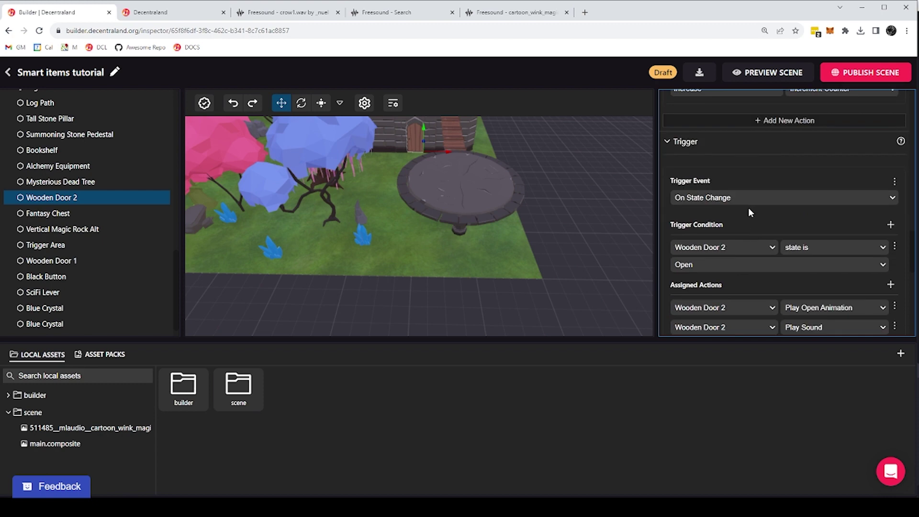
scroll(768, 208, "down", 3)
scroll(776, 238, "down", 3)
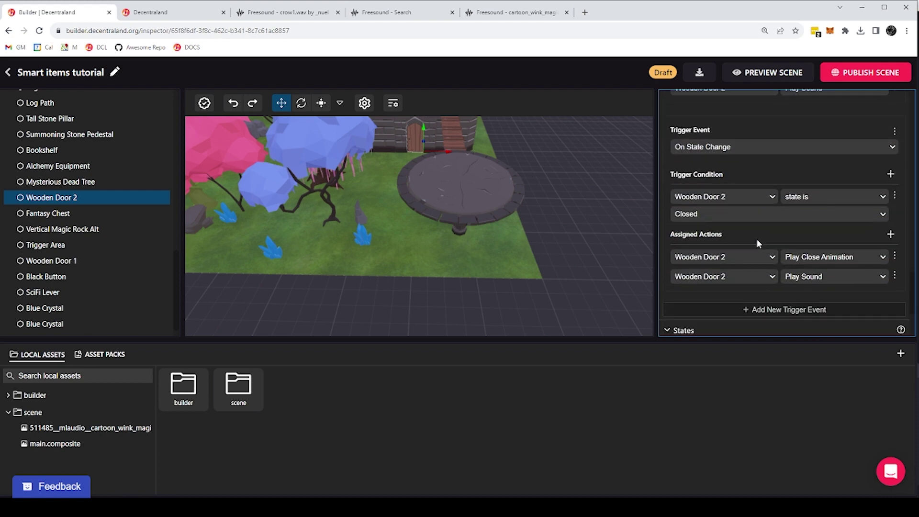
left_click(765, 264)
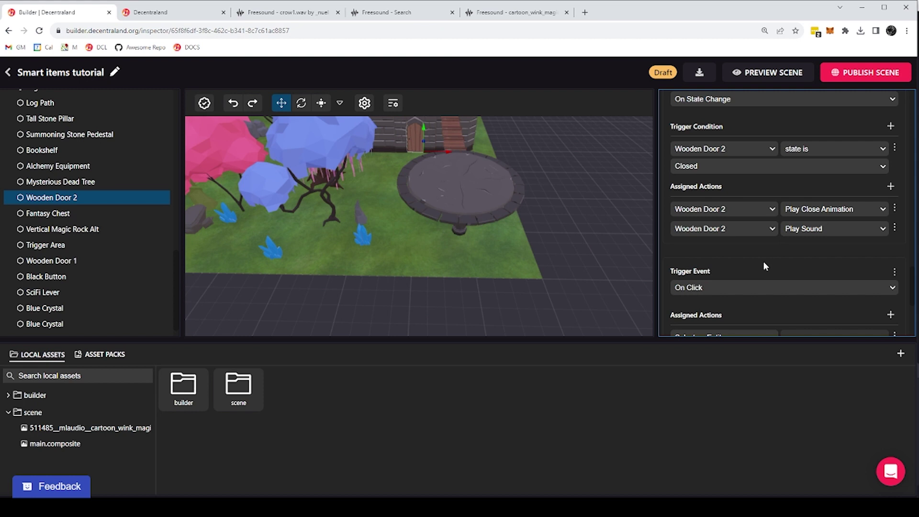
scroll(736, 260, "down", 1)
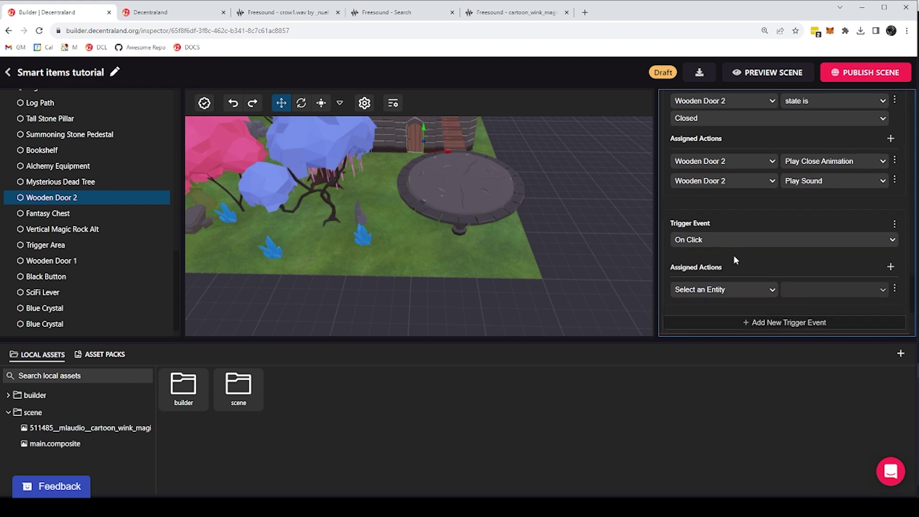
left_click(695, 240)
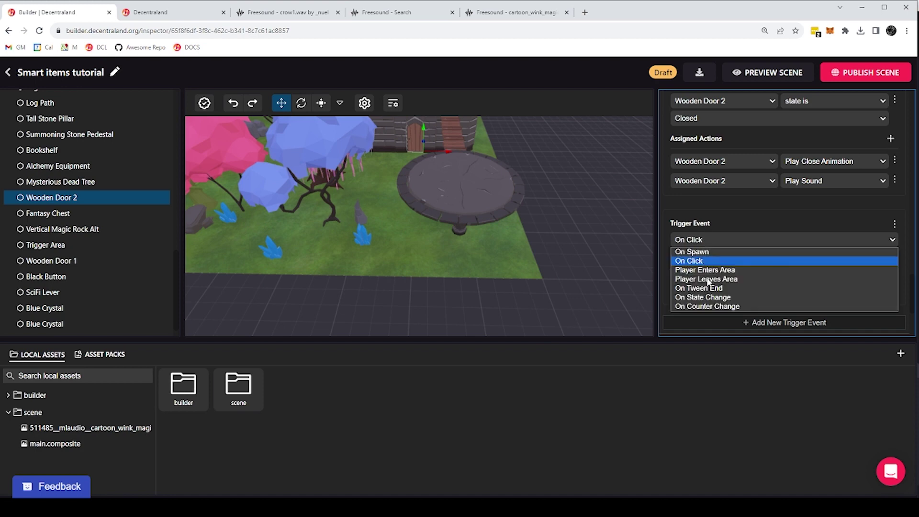
left_click(700, 307)
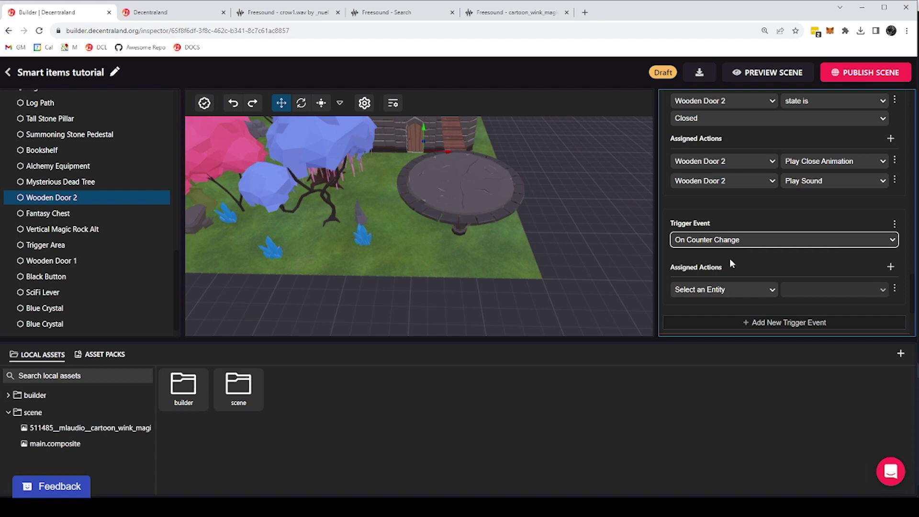
scroll(729, 257, "down", 1)
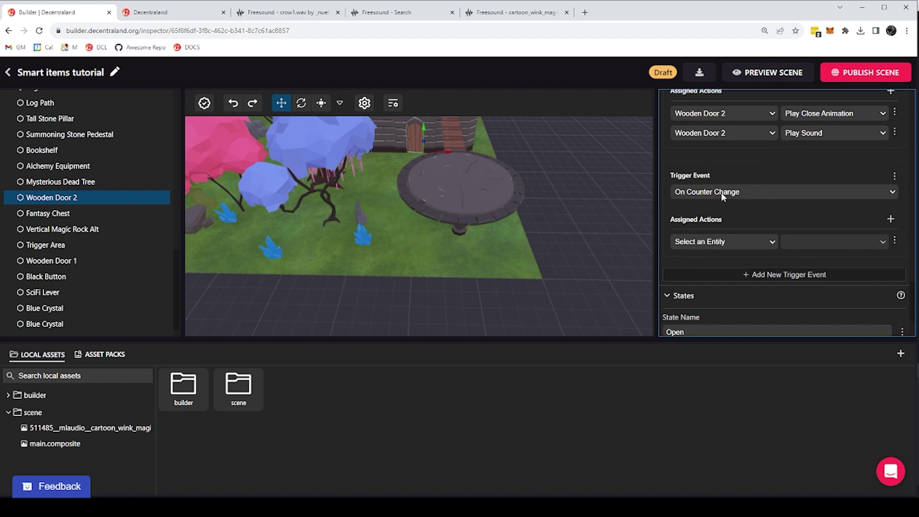
Add a trigger condition: Wooden Door 2 counter equals 3
left_click(733, 244)
left_click(732, 244)
left_click(896, 177)
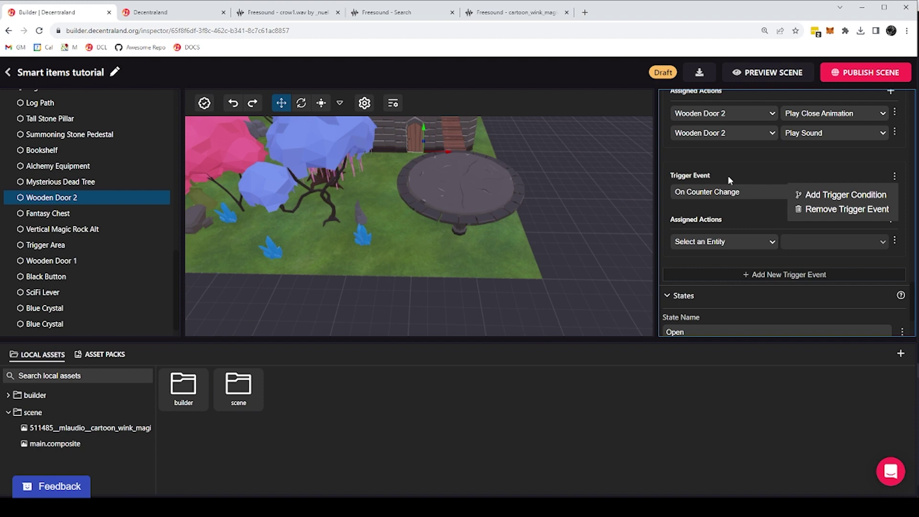
left_click(817, 195)
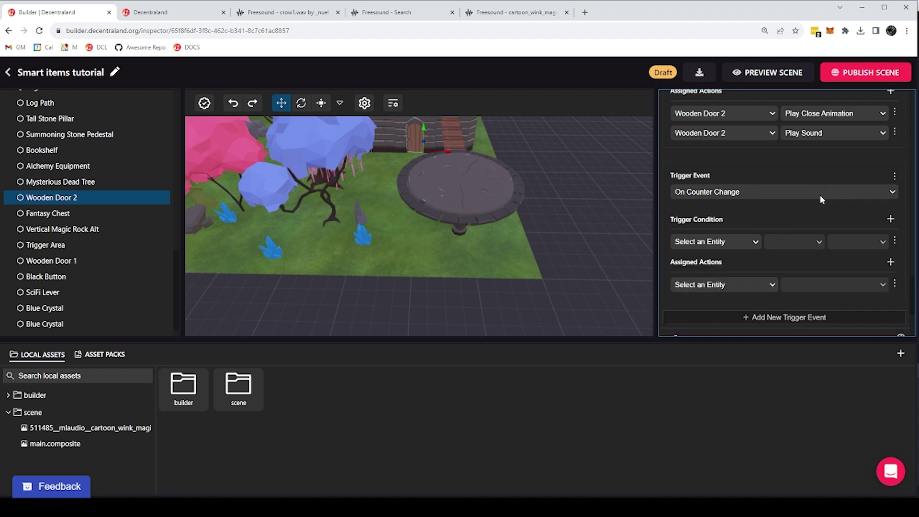
left_click(756, 244)
left_click(722, 264)
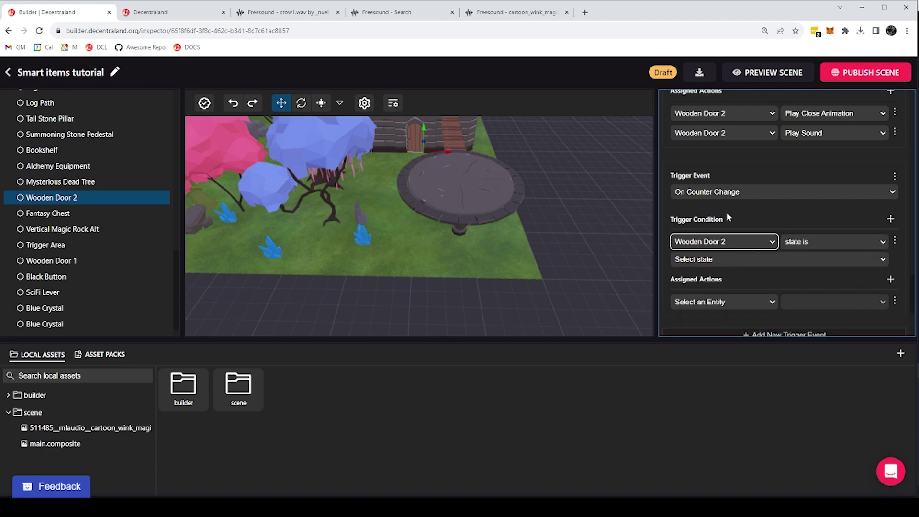
left_click(812, 242)
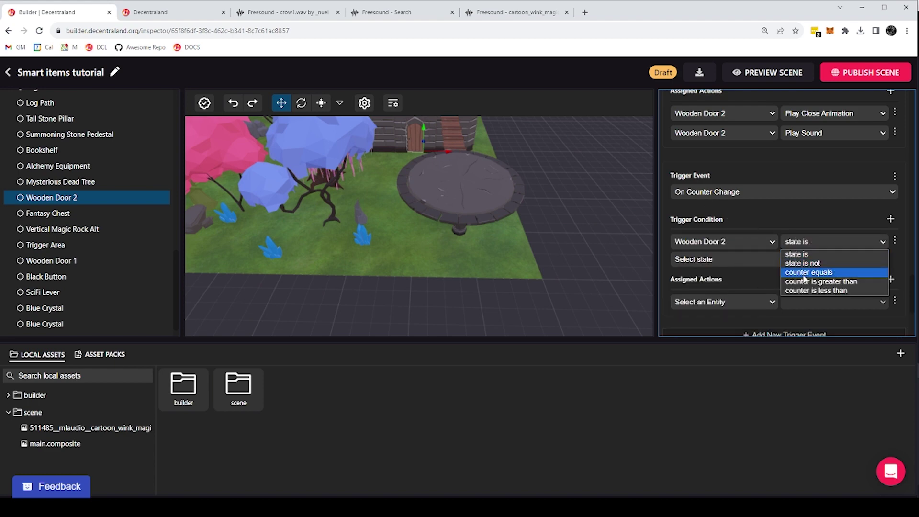
left_click(822, 272)
left_click(871, 241)
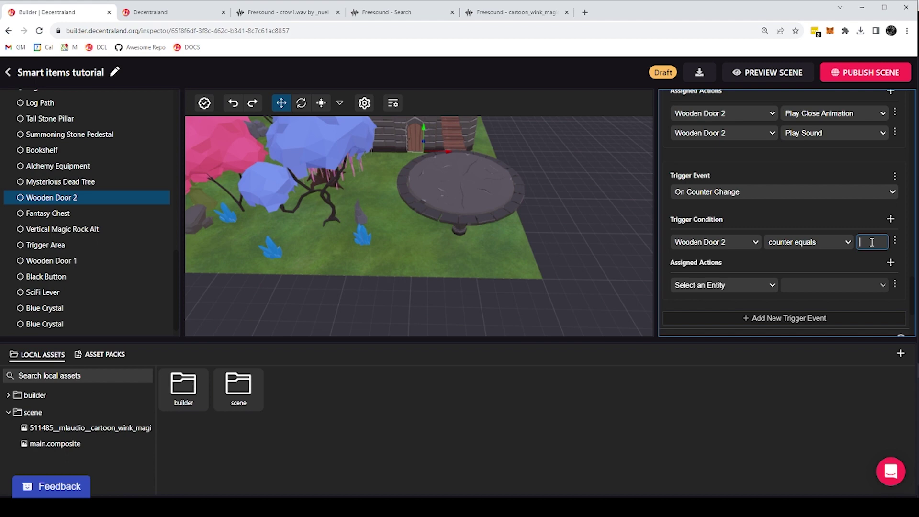
type("3")
left_click(832, 251)
Set the trigger's assigned action to Wooden Door 2 → Open
left_click(730, 286)
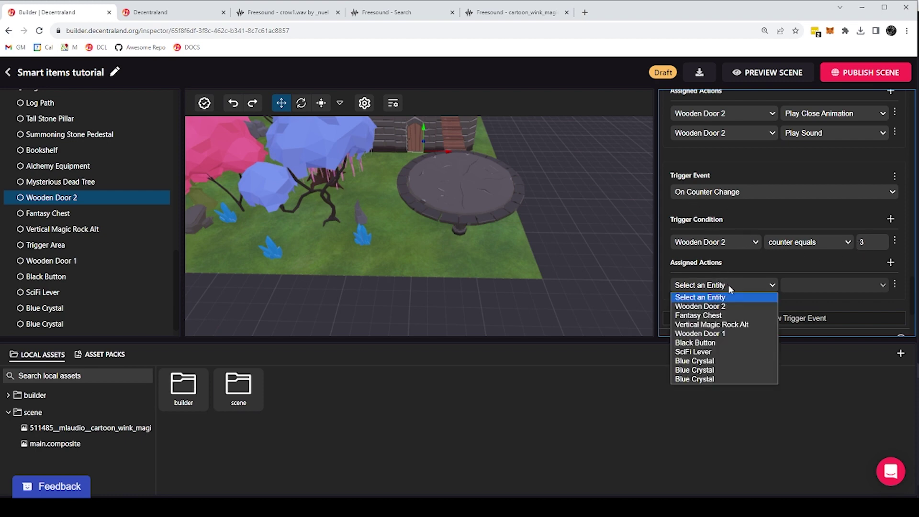
left_click(700, 304)
left_click(819, 287)
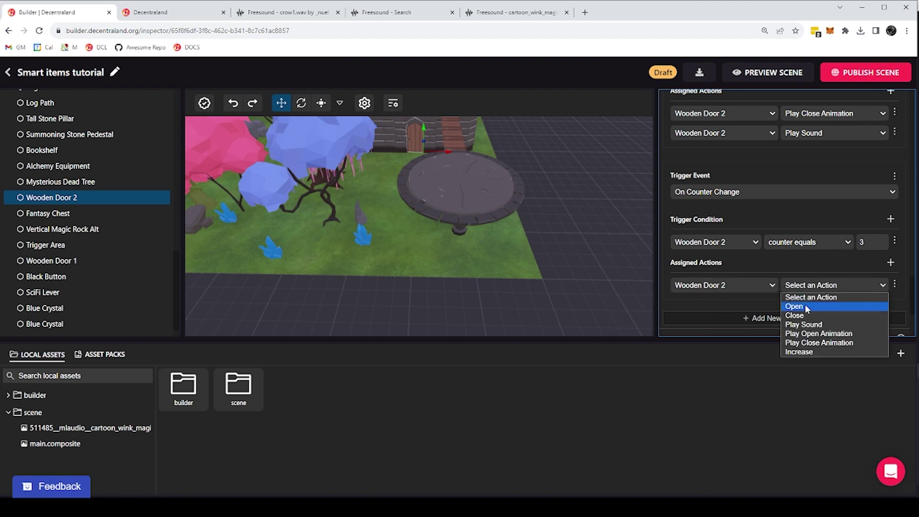
left_click(806, 306)
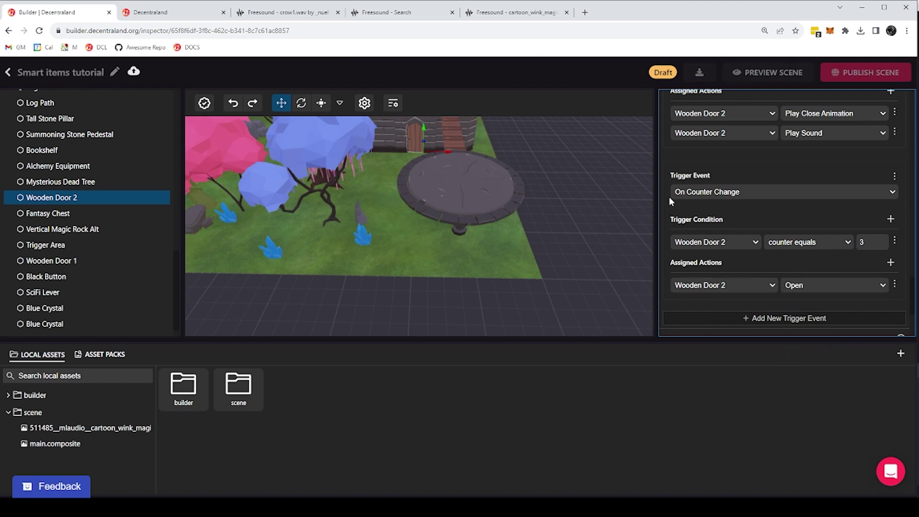
Replace the old preview with a fresh scene preview and walk the avatar to a blue crystal
left_click(223, 13)
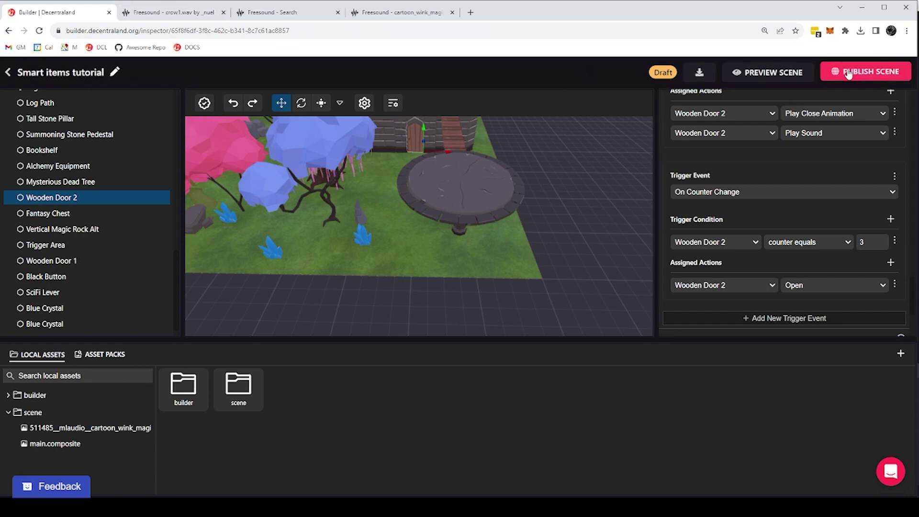
left_click(776, 74)
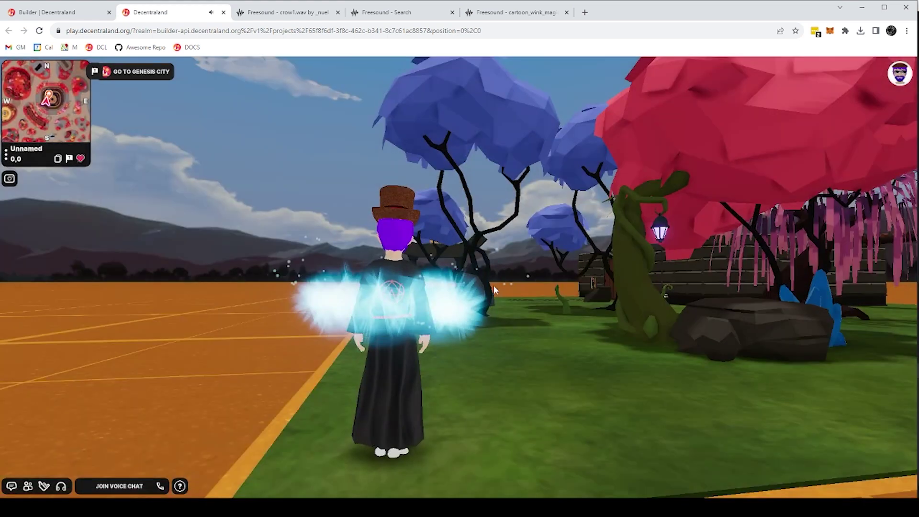
left_click(495, 286)
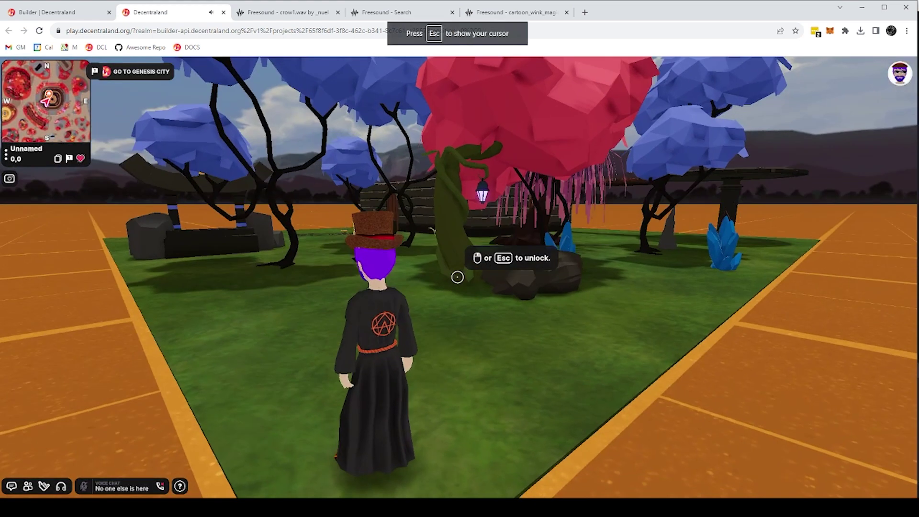
key("w")
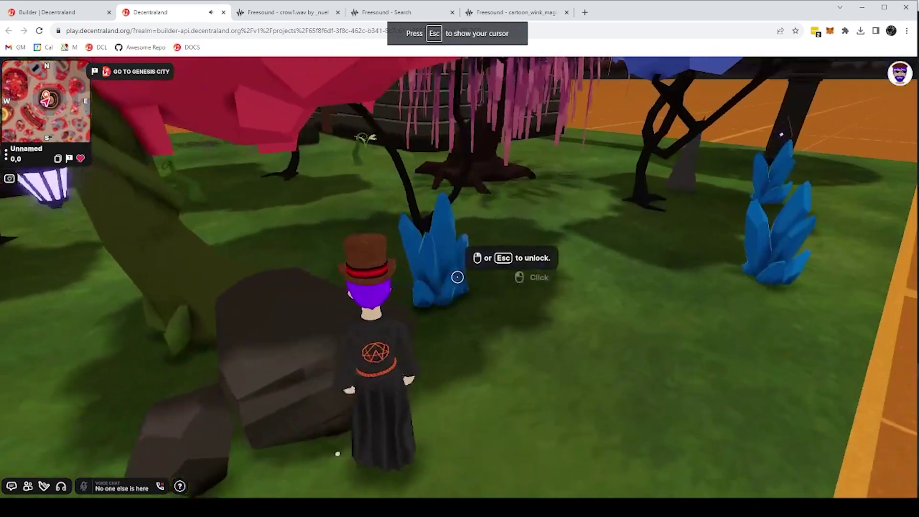
key("a")
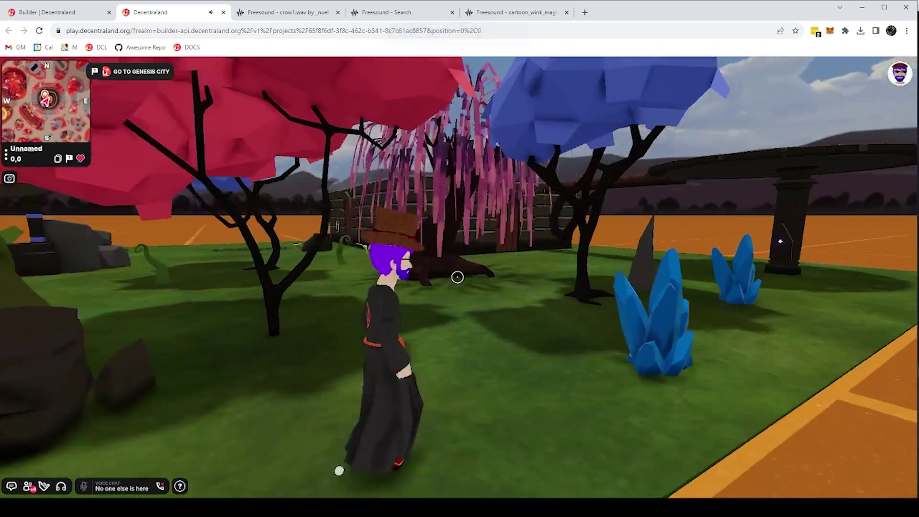
key("w")
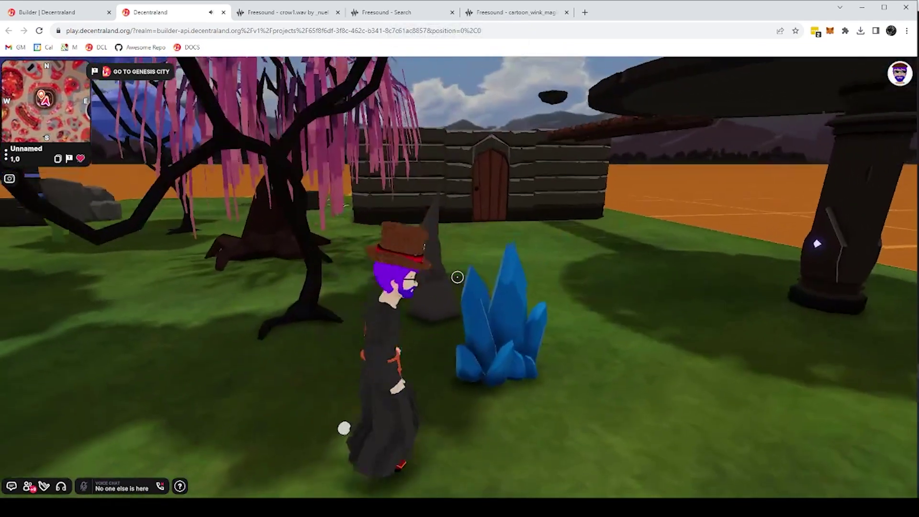
key("w")
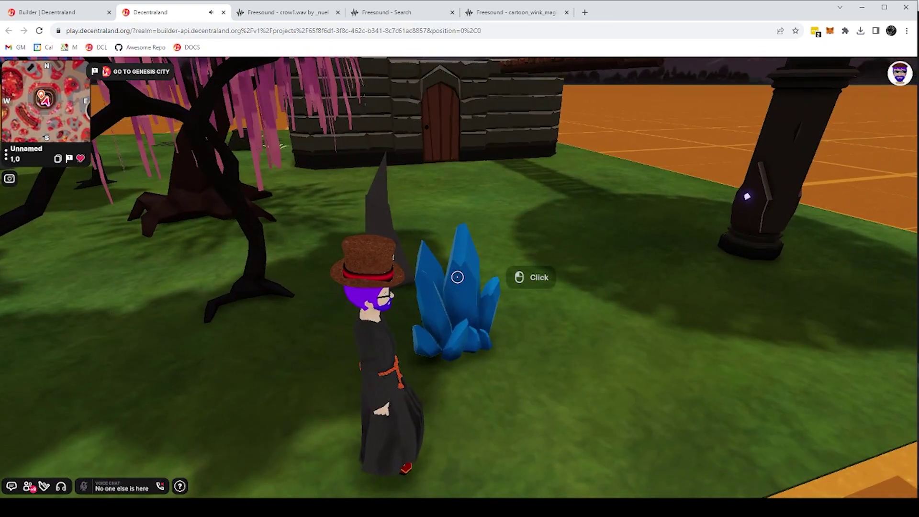
Collect the blue crystal, watch Wooden Door 2 swing open, and return to the Builder
left_click(457, 277)
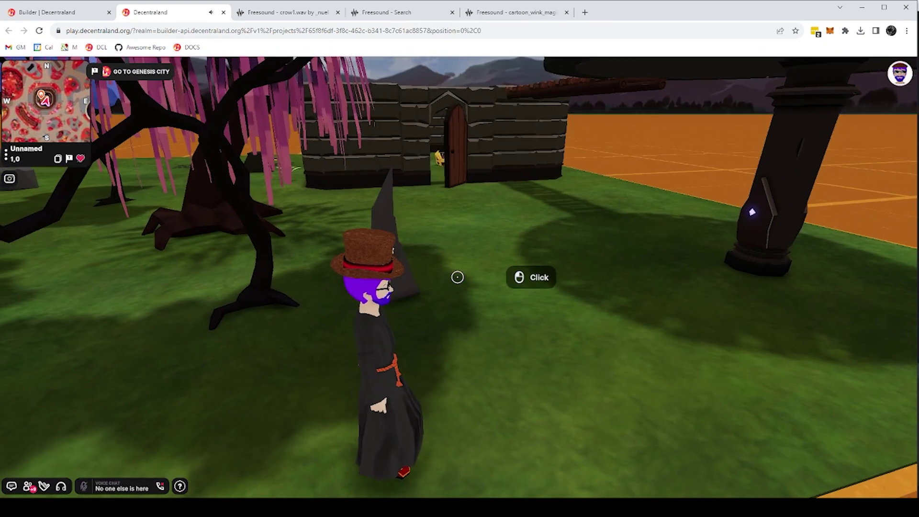
key("w")
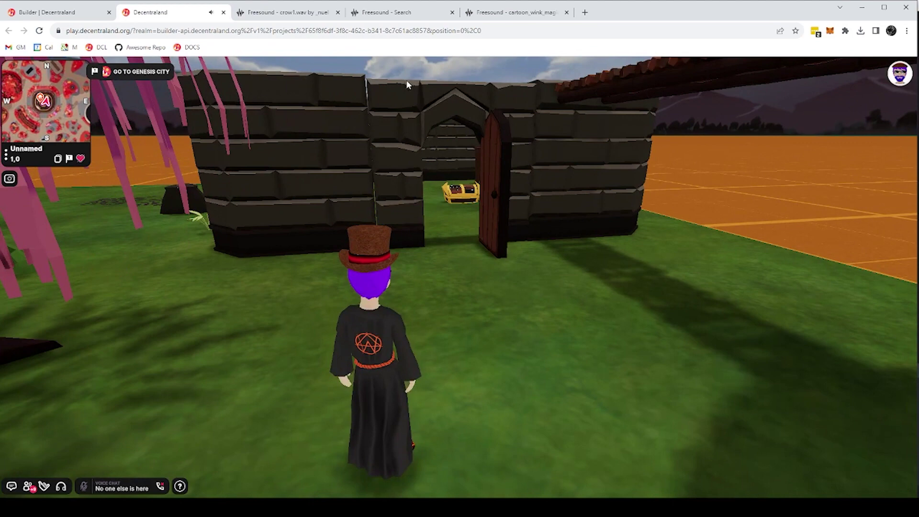
key("Escape")
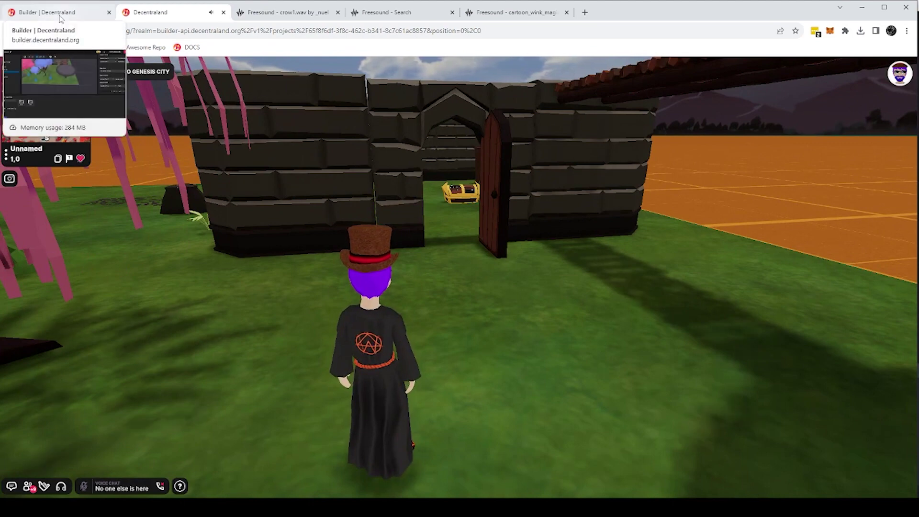
left_click(60, 15)
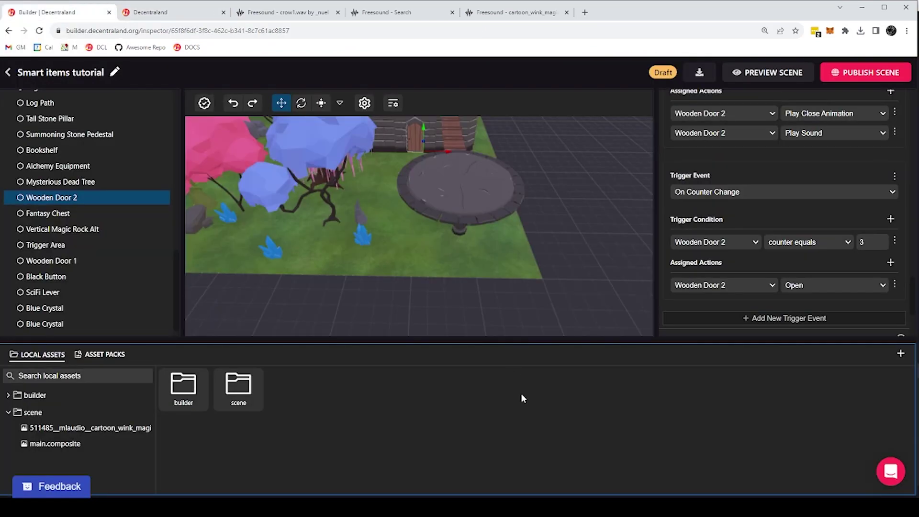